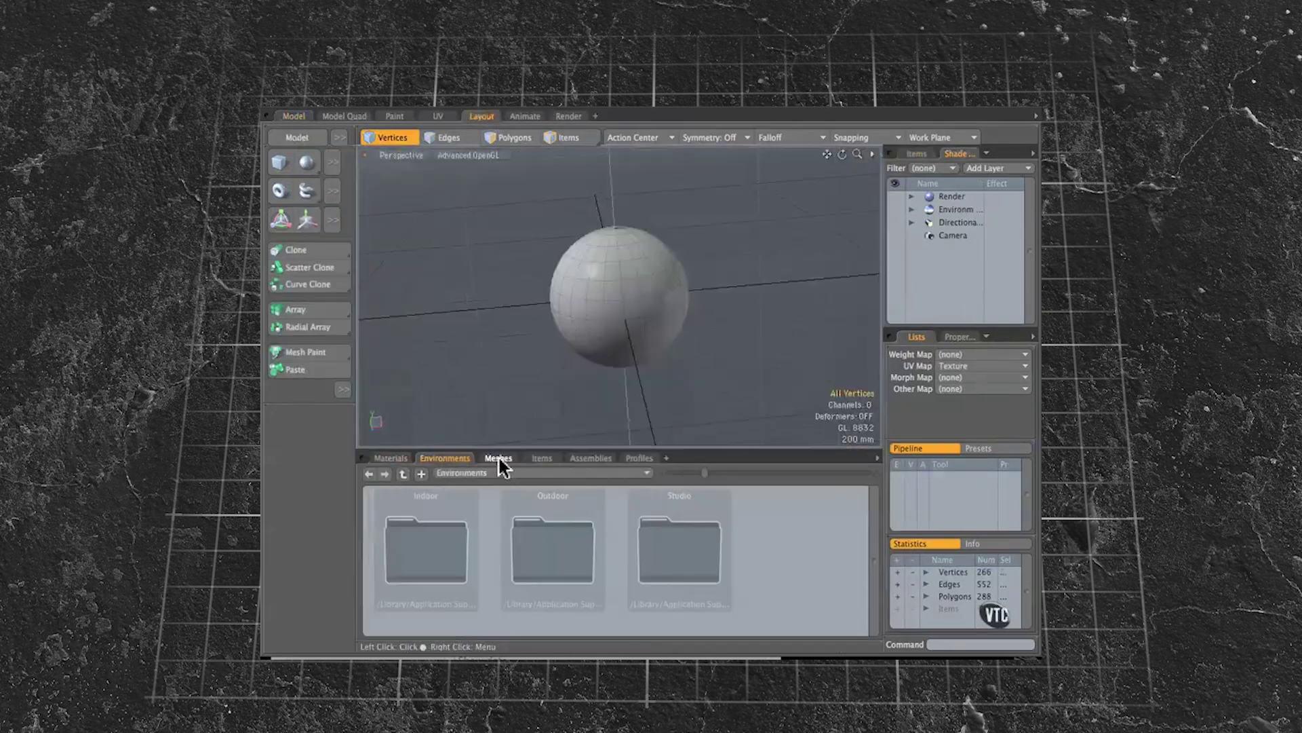
Load the Stone presets from the material preset folder list.
{"action": "left_click", "coordinate": [500, 467]}
{"action": "left_click", "coordinate": [458, 571]}
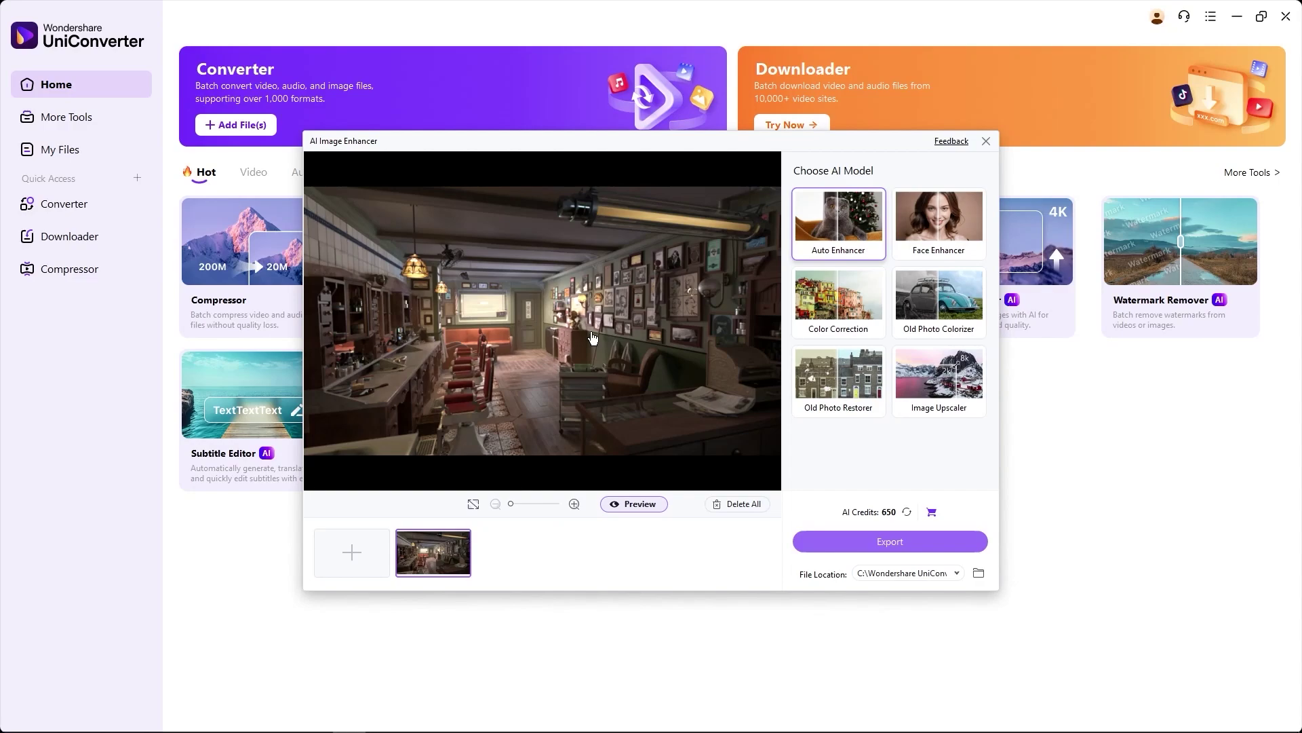
Compare the enhanced barbershop render zoomed in, preview a 2X Image Upscaler result, then preview the enhanced video.
{"action": "left_click", "coordinate": [634, 503]}
{"action": "left_click_drag", "start_coordinate": [514, 503], "coordinate": [559, 503]}
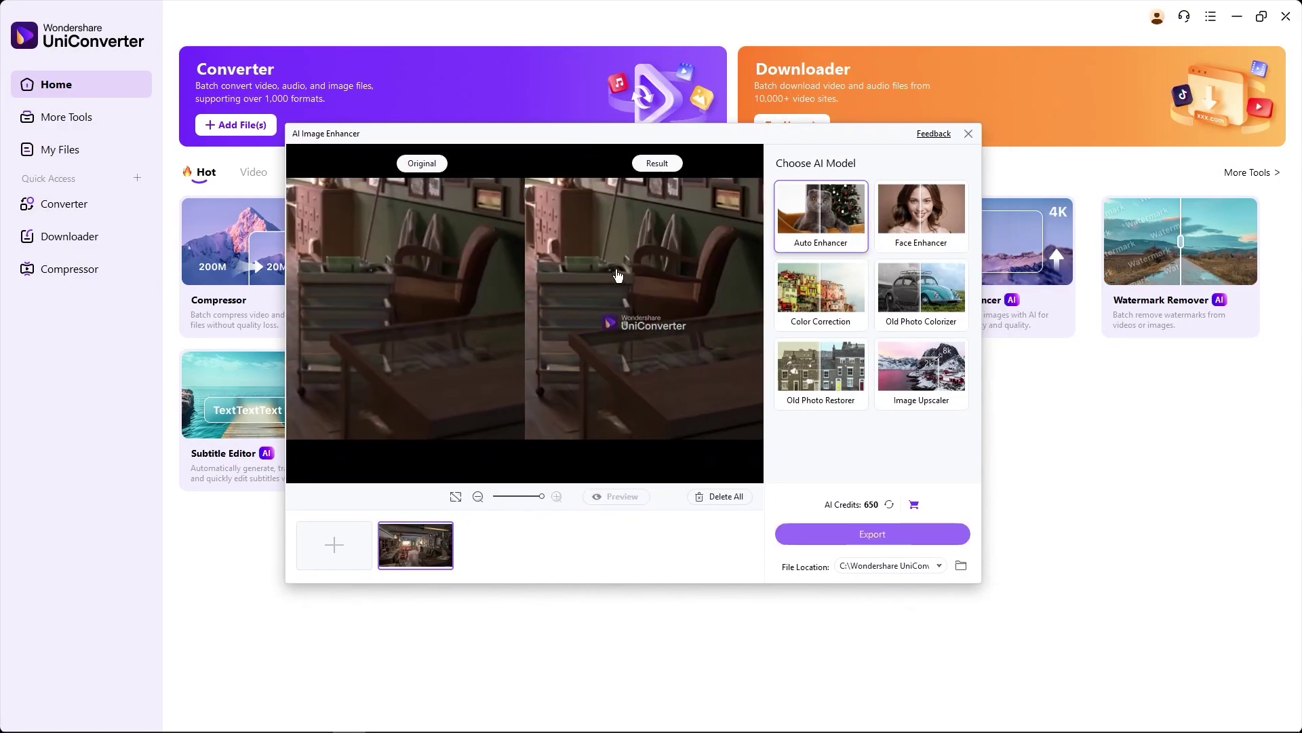
{"action": "left_click", "coordinate": [922, 373]}
{"action": "left_click", "coordinate": [615, 496]}
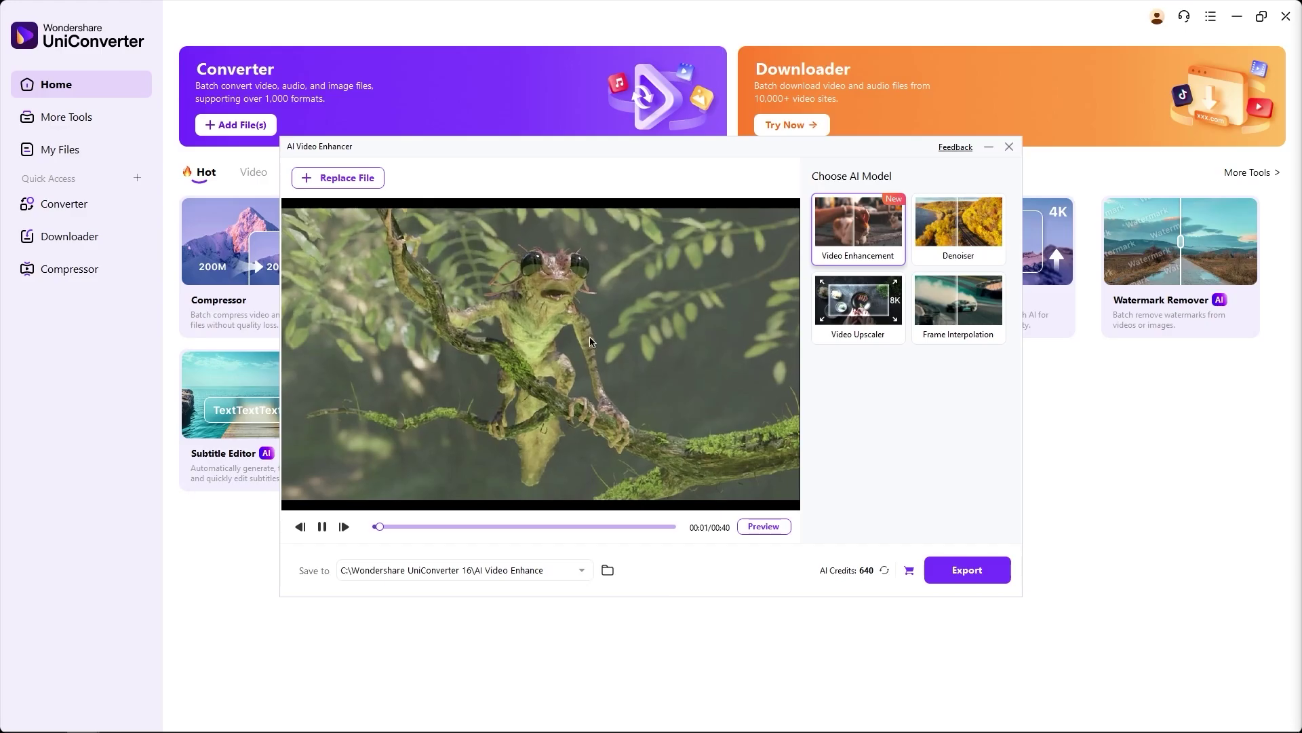
{"action": "left_click", "coordinate": [762, 527]}
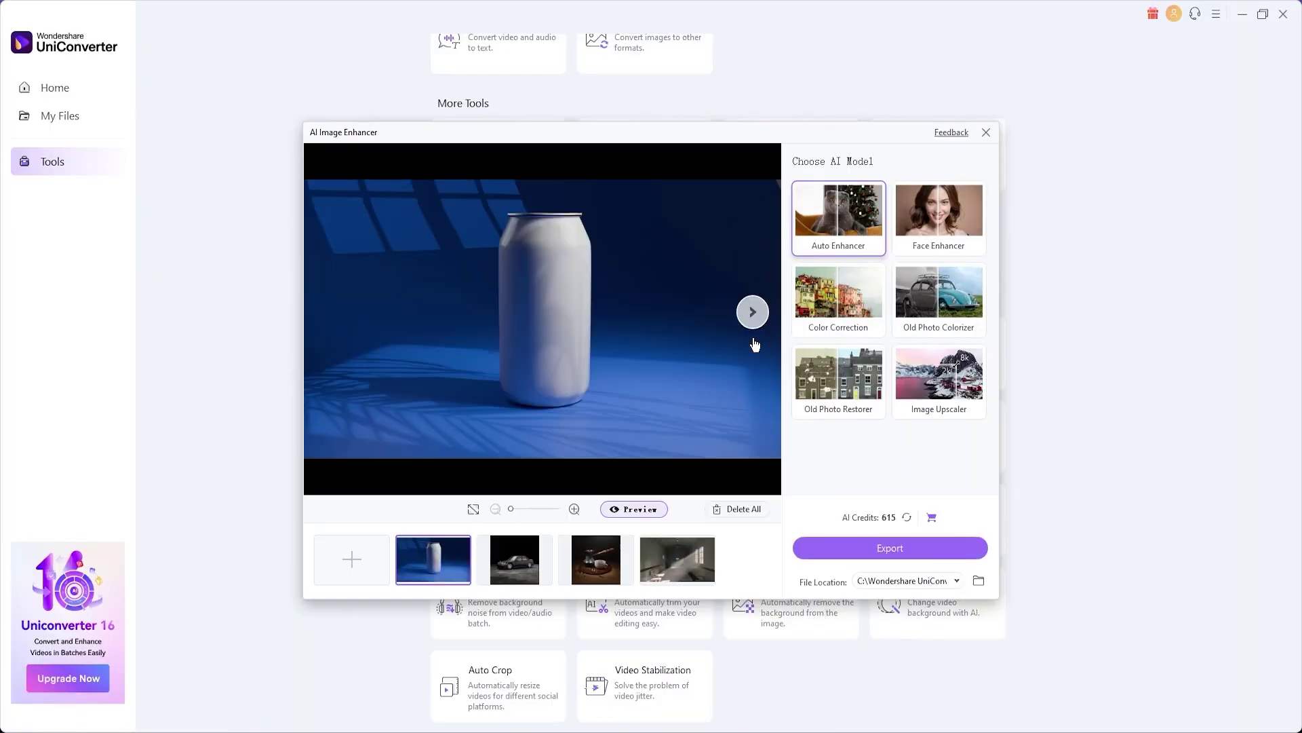
Add more images to the AI Image Enhancer.
{"action": "left_click", "coordinate": [756, 313]}
{"action": "left_click", "coordinate": [755, 313]}
{"action": "left_click", "coordinate": [756, 314]}
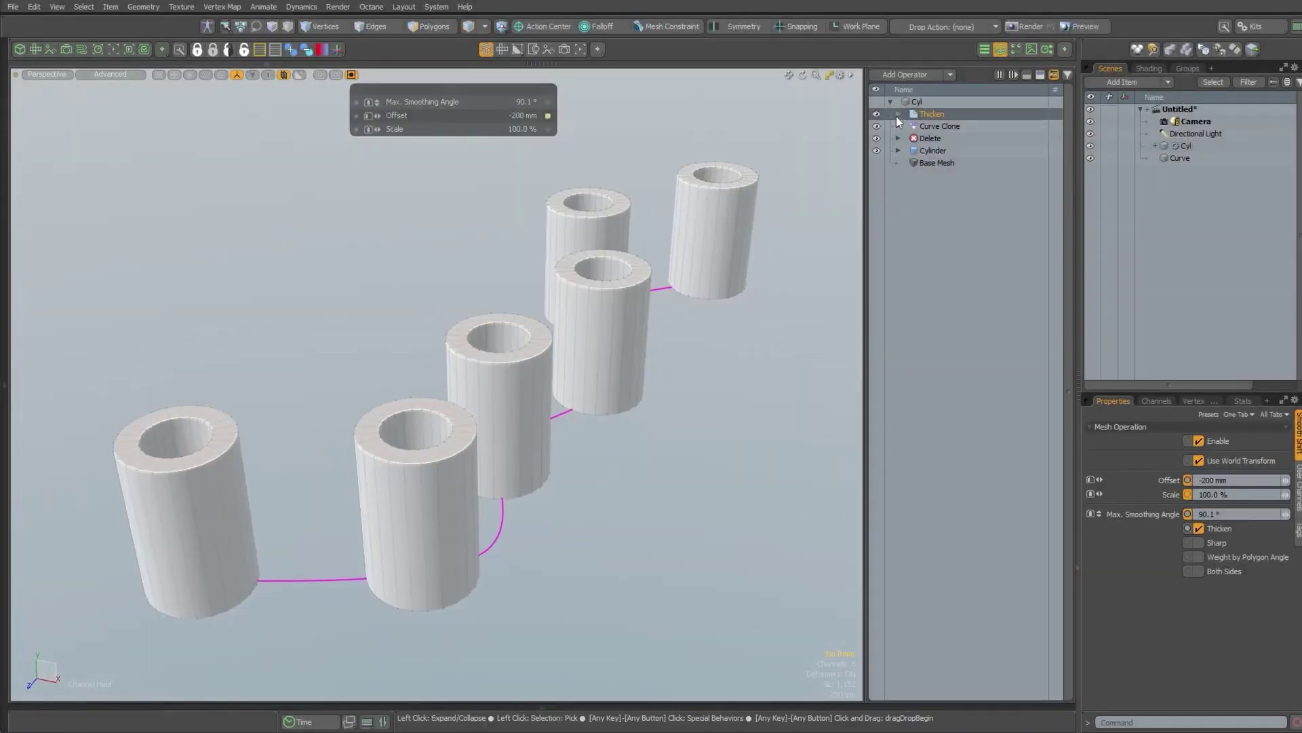
Expand Thicken's inputs, inspect Select by Previous Operation, and bring up the deformer list to add a Push.
{"action": "left_click", "coordinate": [897, 114]}
{"action": "left_click", "coordinate": [913, 151]}
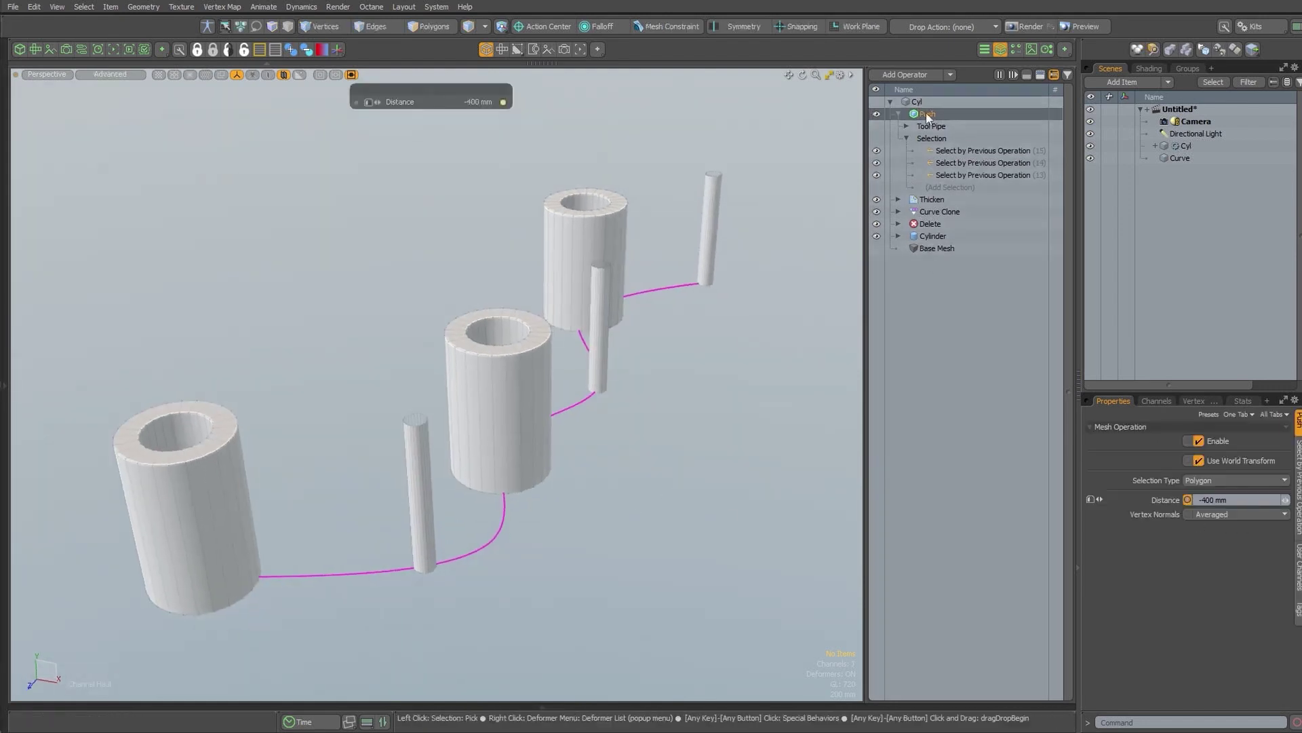
{"action": "right_click", "coordinate": [921, 286]}
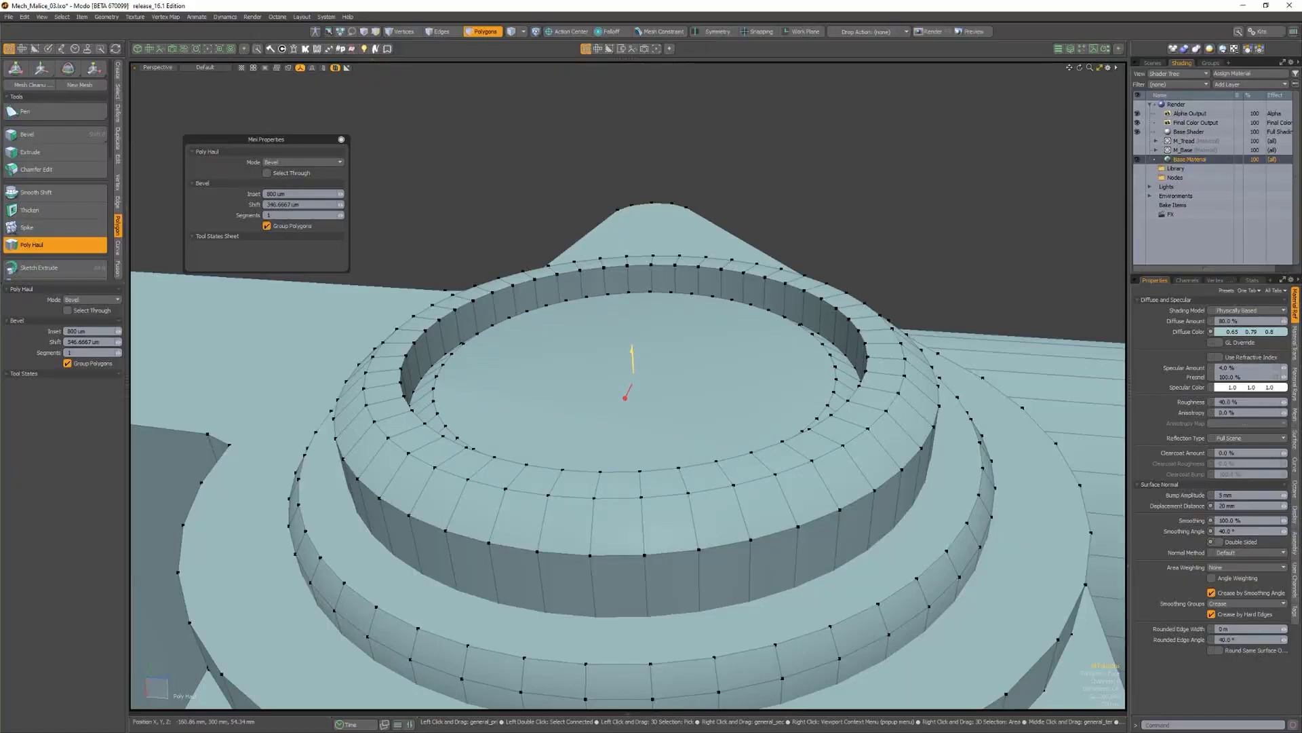
Switch the Poly Haul mode from Bevel to Extrude.
{"action": "left_click", "coordinate": [325, 155]}
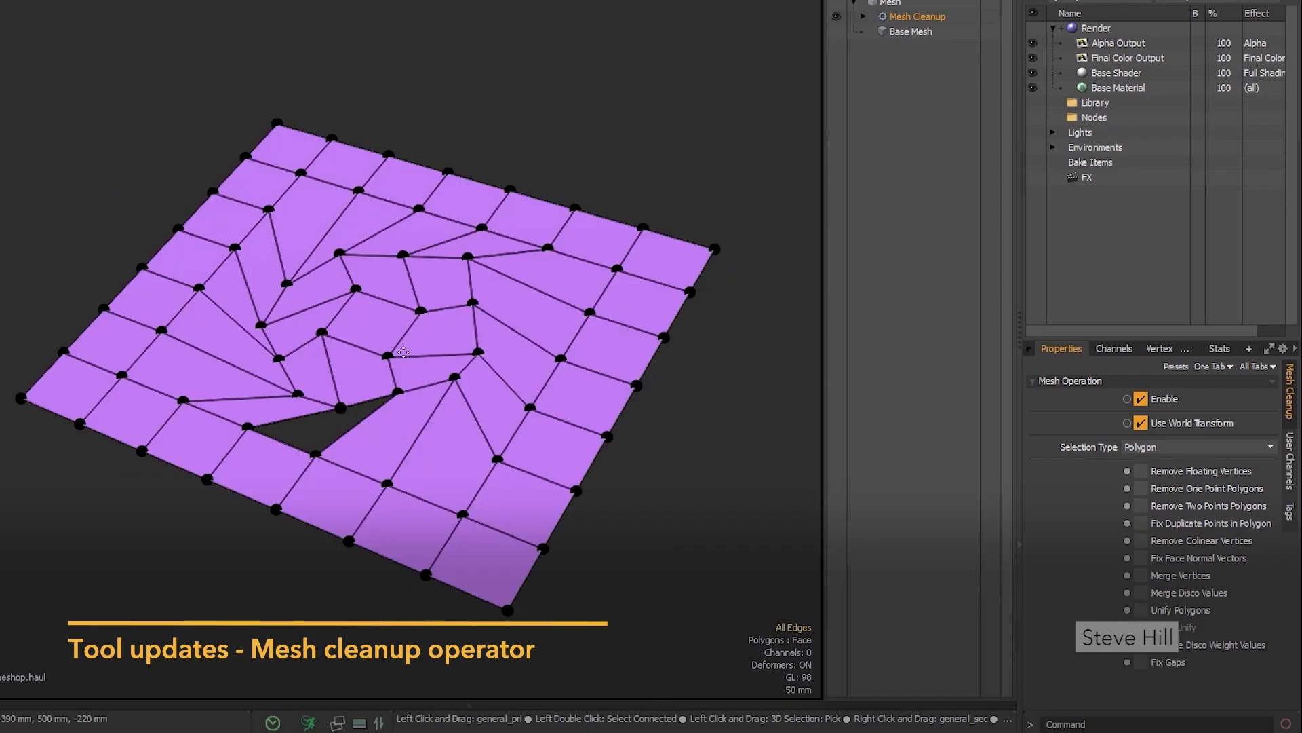
Enable Fix Face Normal Vectors, bend the shark's tail downward, and apply Jitter X 25.
{"action": "left_click", "coordinate": [1142, 557]}
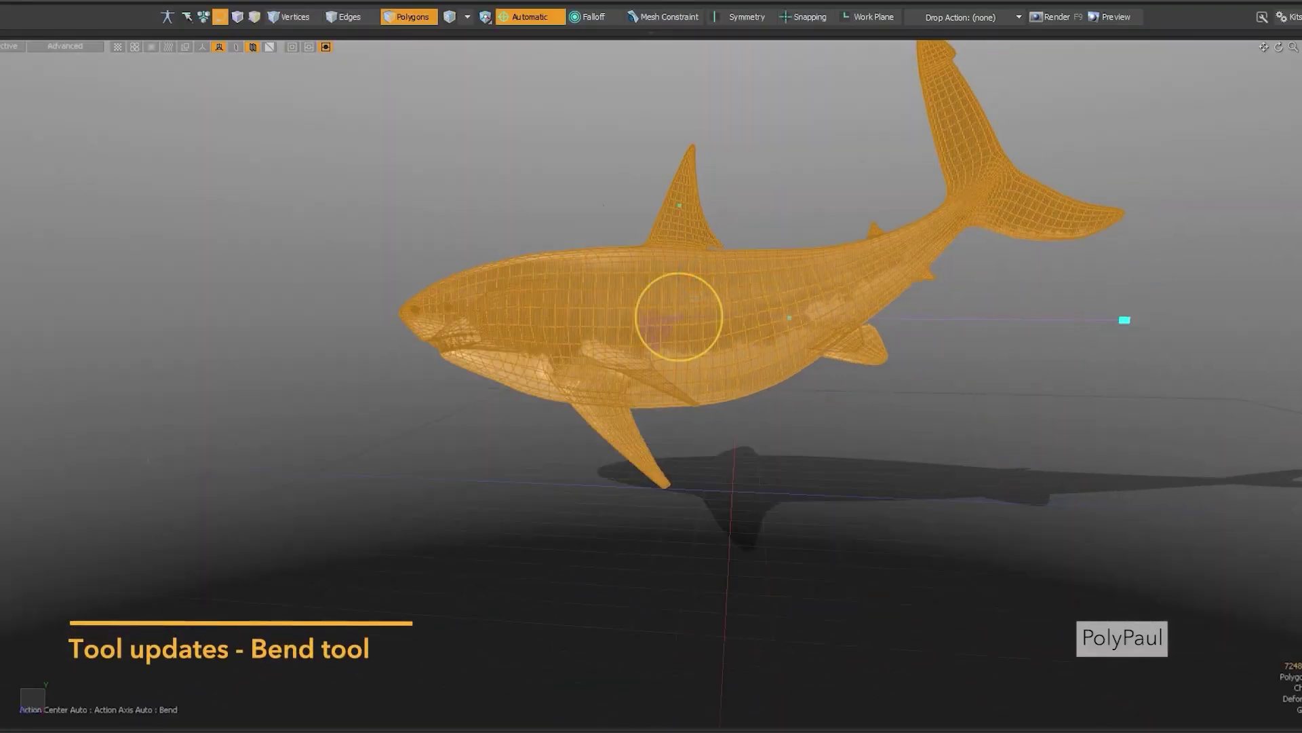
{"action": "left_click", "coordinate": [35, 601]}
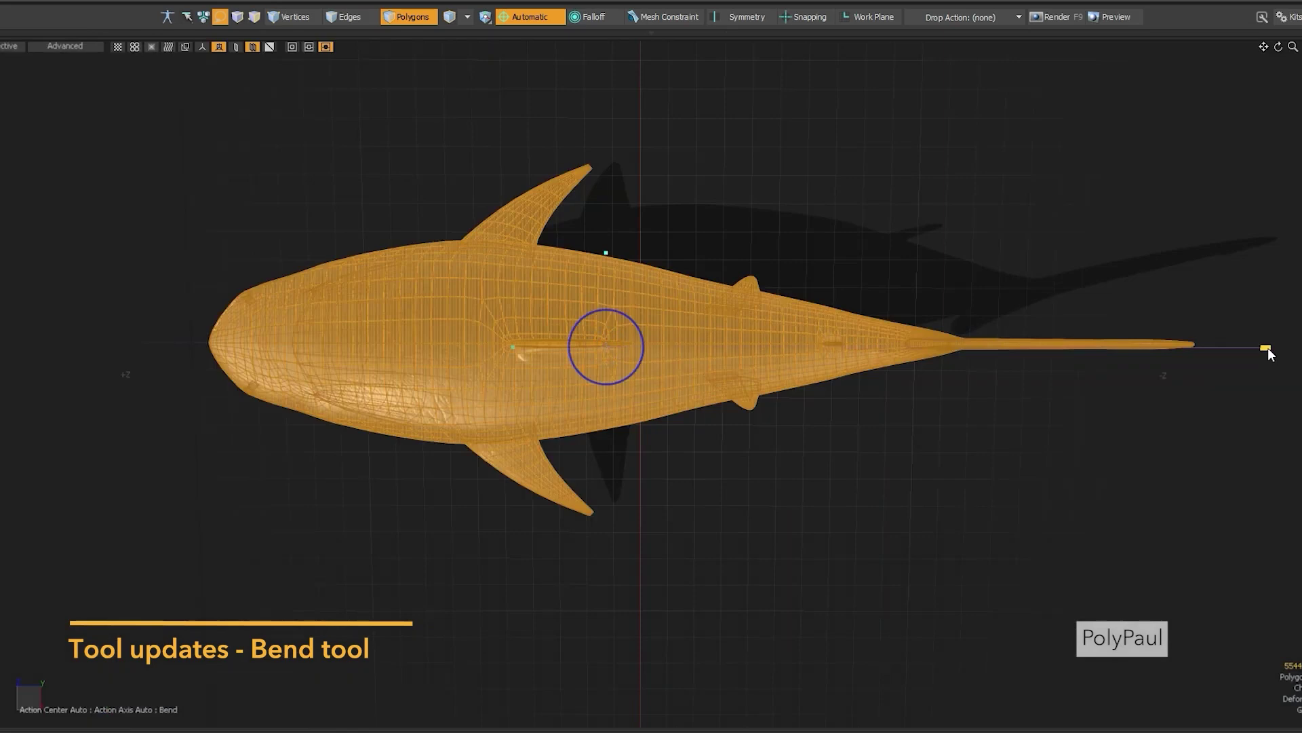
{"action": "left_click_drag", "start_coordinate": [1266, 348], "coordinate": [1128, 50]}
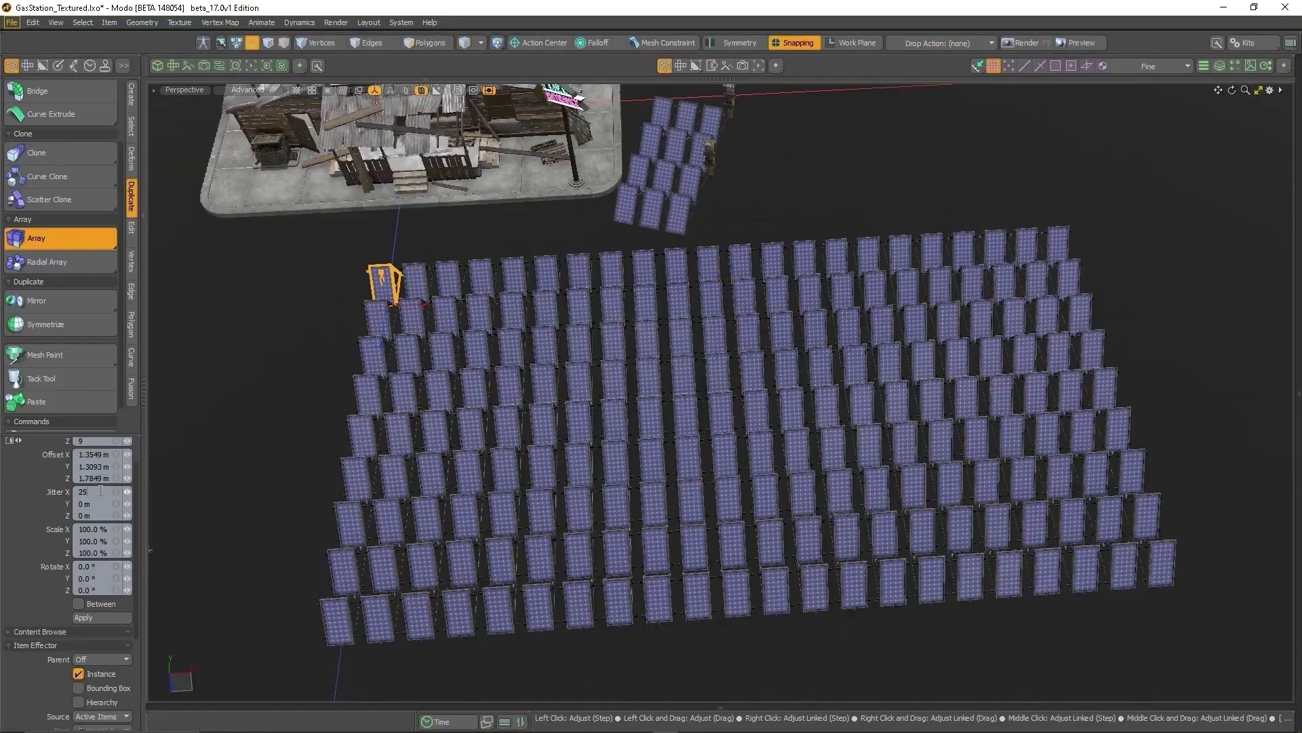
{"action": "key", "text": "Return"}
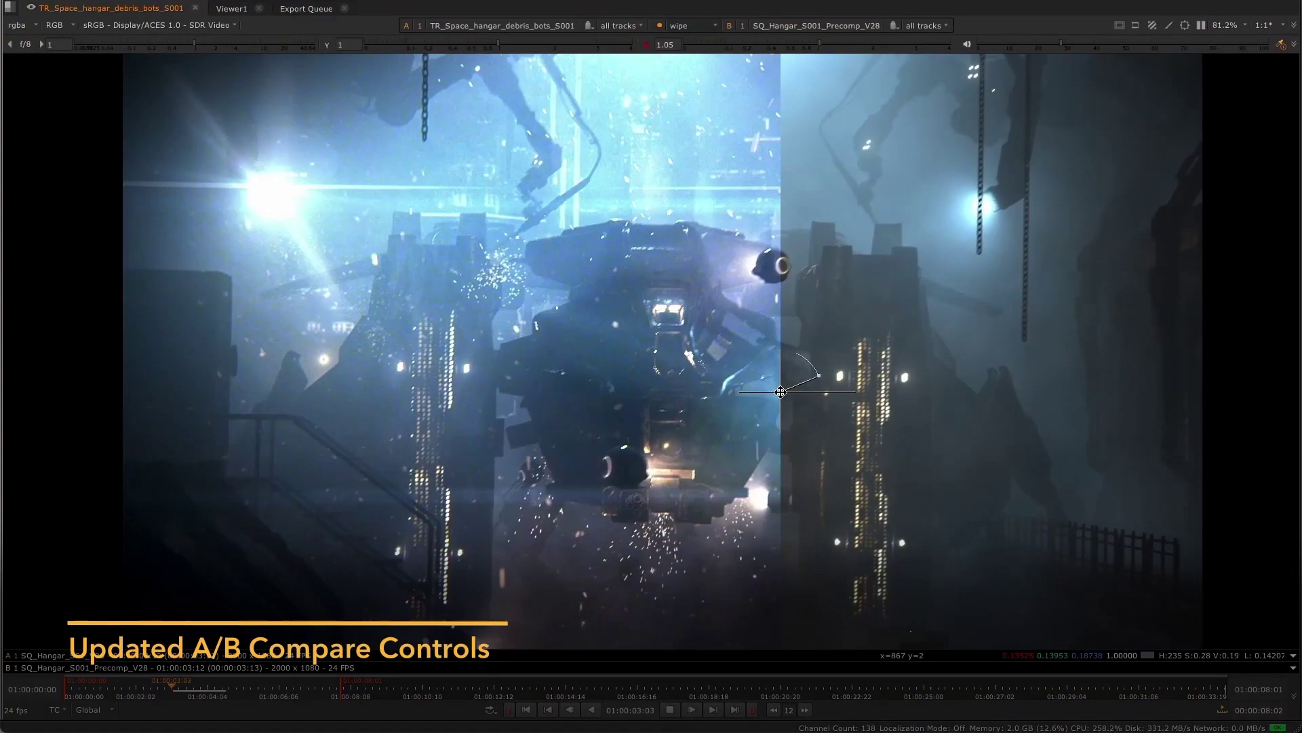
Slide the A/B wipe left, load the Precomp clip as input B, and show the B clip choices.
{"action": "left_click_drag", "start_coordinate": [781, 392], "coordinate": [500, 383]}
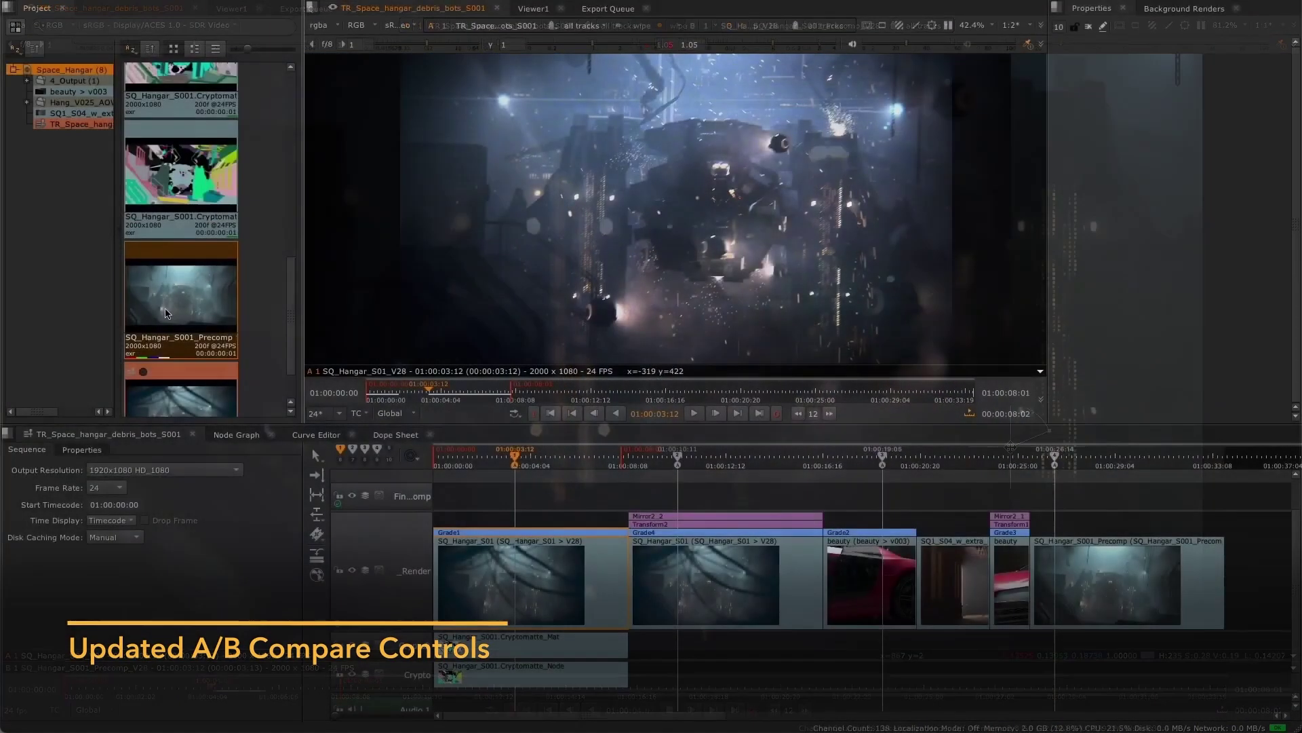
{"action": "left_click_drag", "start_coordinate": [181, 298], "coordinate": [773, 183]}
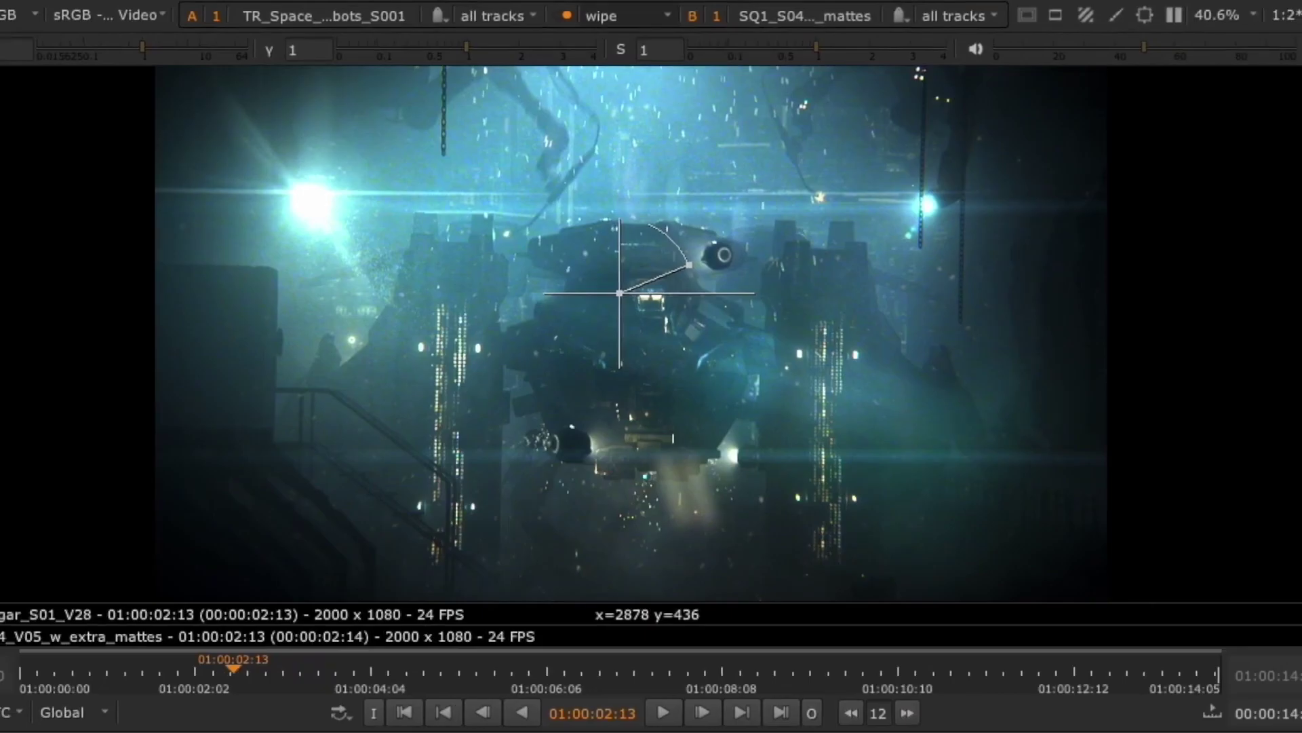
{"action": "left_click", "coordinate": [836, 26]}
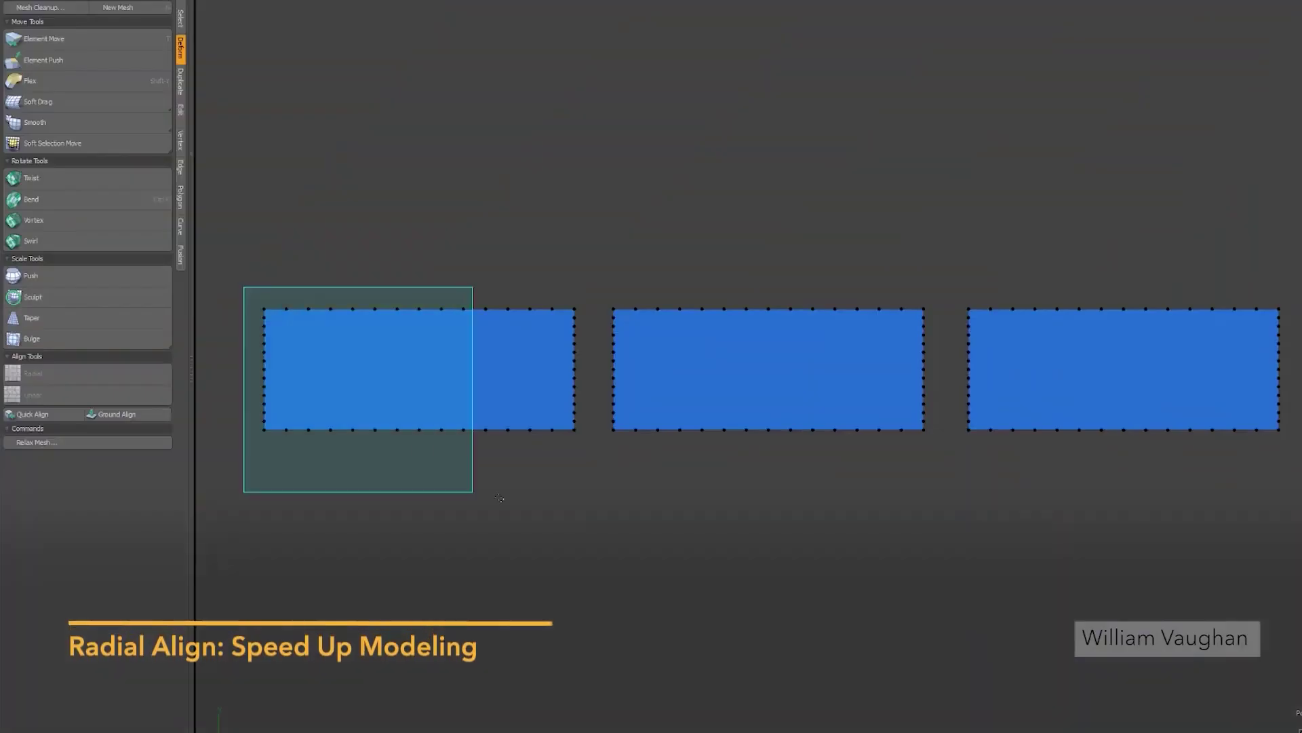
Select the rectangles' vertices and round them into a circle and a hexagon.
{"action": "left_click_drag", "start_coordinate": [471, 508], "coordinate": [580, 496]}
{"action": "left_click", "coordinate": [32, 373]}
{"action": "left_click", "coordinate": [631, 248]}
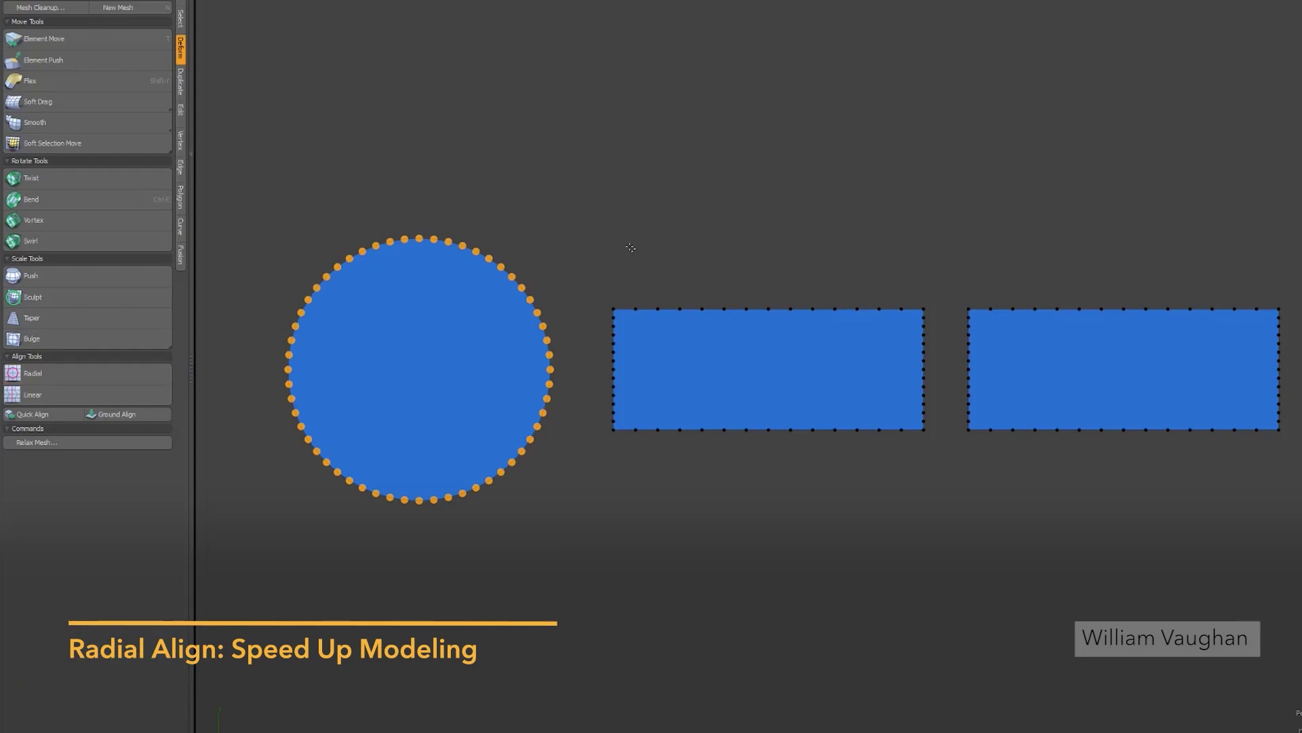
{"action": "left_click_drag", "start_coordinate": [590, 258], "coordinate": [933, 515]}
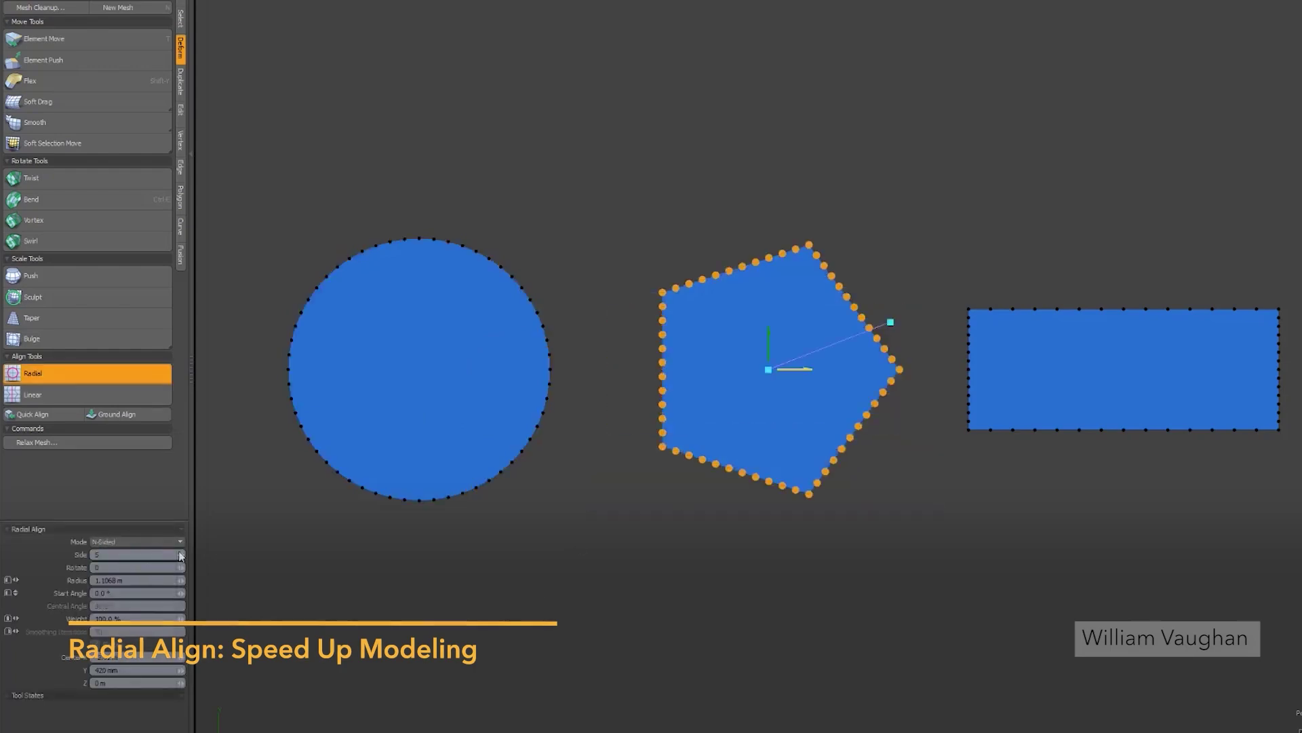
{"action": "left_click", "coordinate": [181, 554]}
{"action": "key", "text": "space"}
Switch the radial alignment to arc mode and shrink the arc's radius.
{"action": "left_click", "coordinate": [135, 532]}
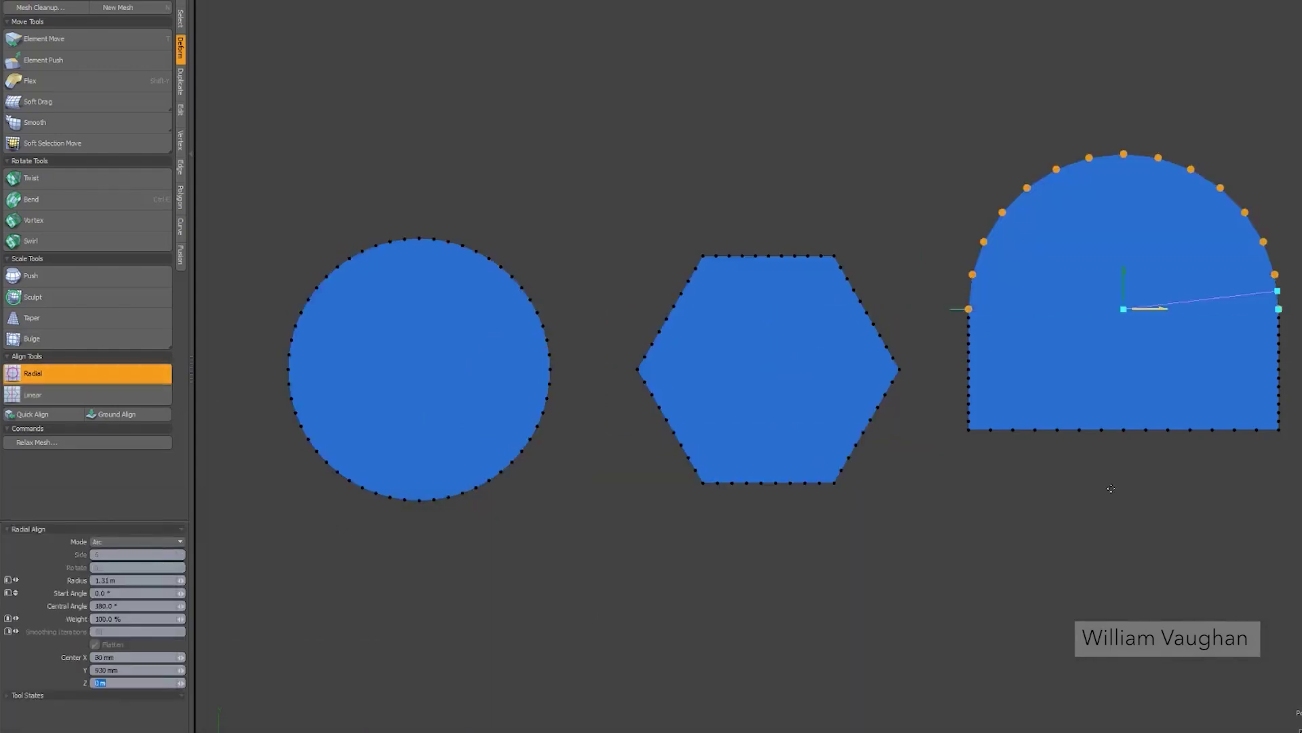
{"action": "key", "text": "shift+a"}
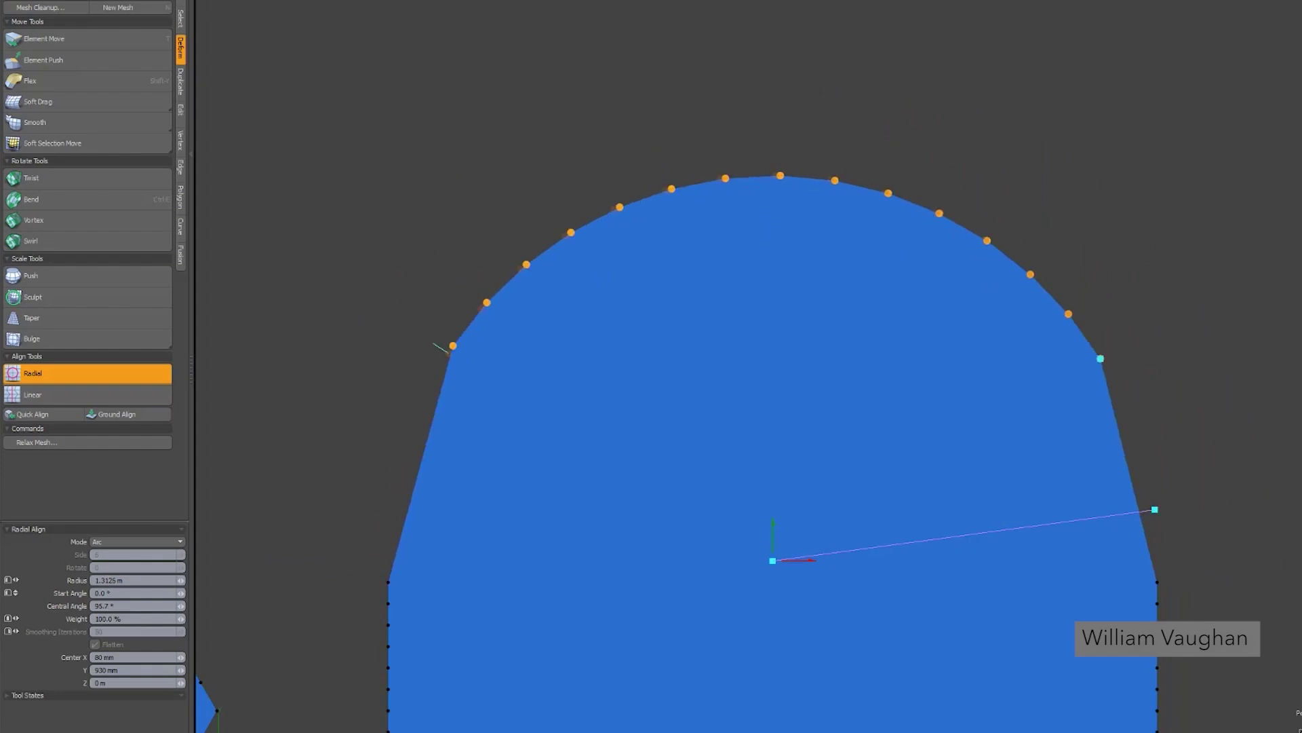
{"action": "left_click_drag", "start_coordinate": [1155, 510], "coordinate": [1020, 533]}
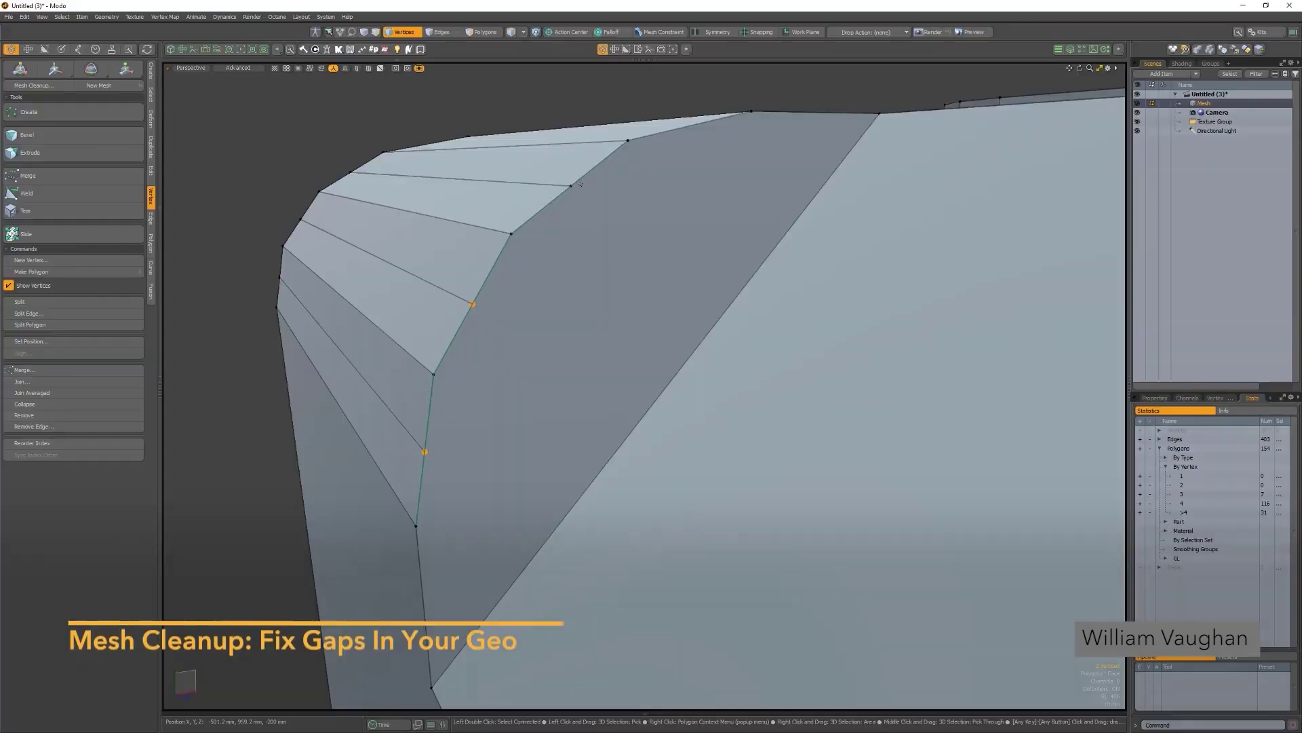
Open gaps by moving vertices, undo, then run Mesh Cleanup to fix gaps.
{"action": "left_click_drag", "start_coordinate": [531, 276], "coordinate": [500, 263]}
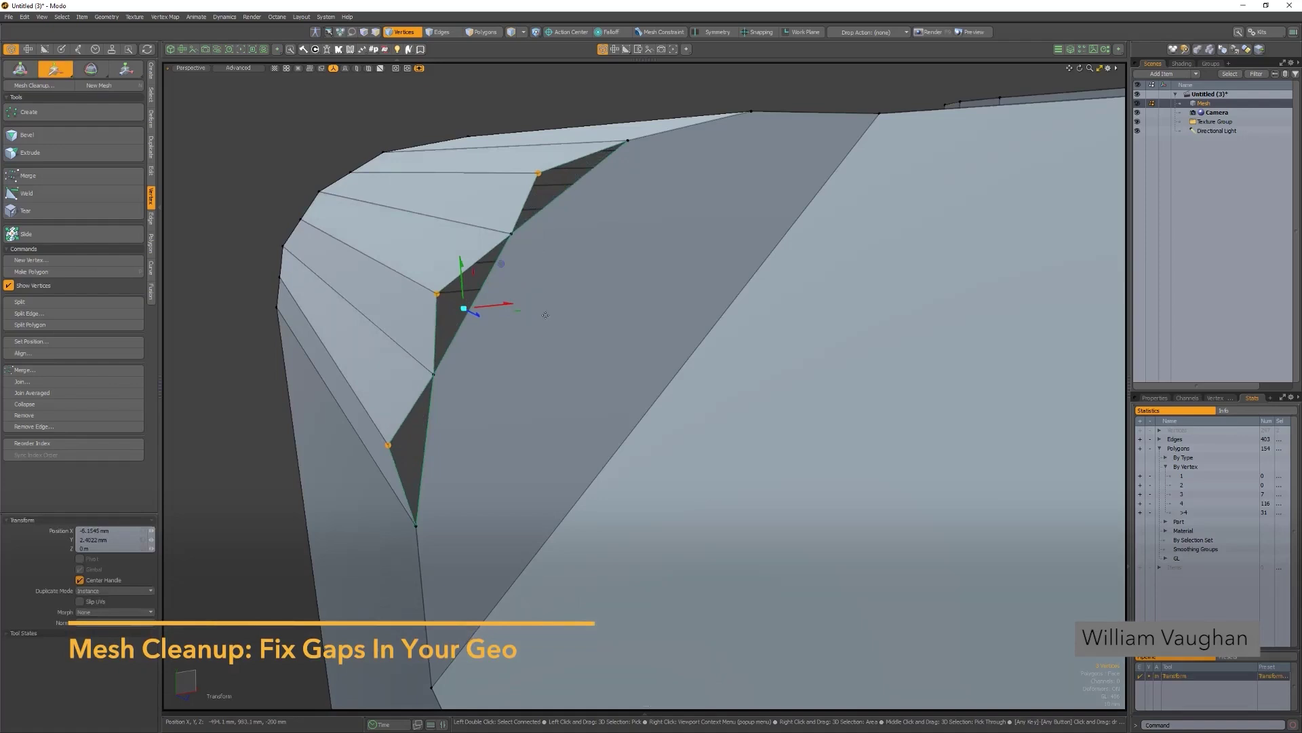
{"action": "key", "text": "ctrl+z"}
{"action": "left_click", "coordinate": [34, 86]}
{"action": "left_click", "coordinate": [431, 123]}
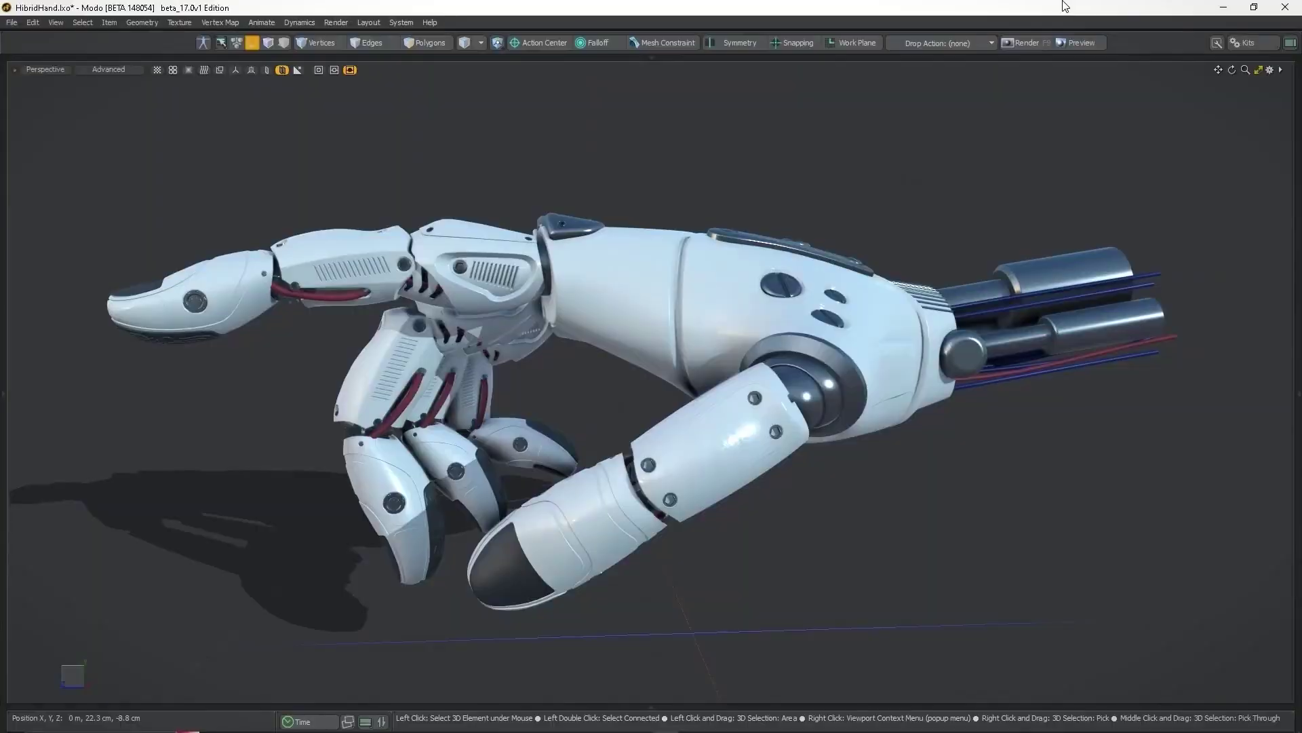
Orbit around the robot hand model in the viewport.
{"action": "left_click_drag", "start_coordinate": [678, 404], "coordinate": [729, 407], "text": "alt"}
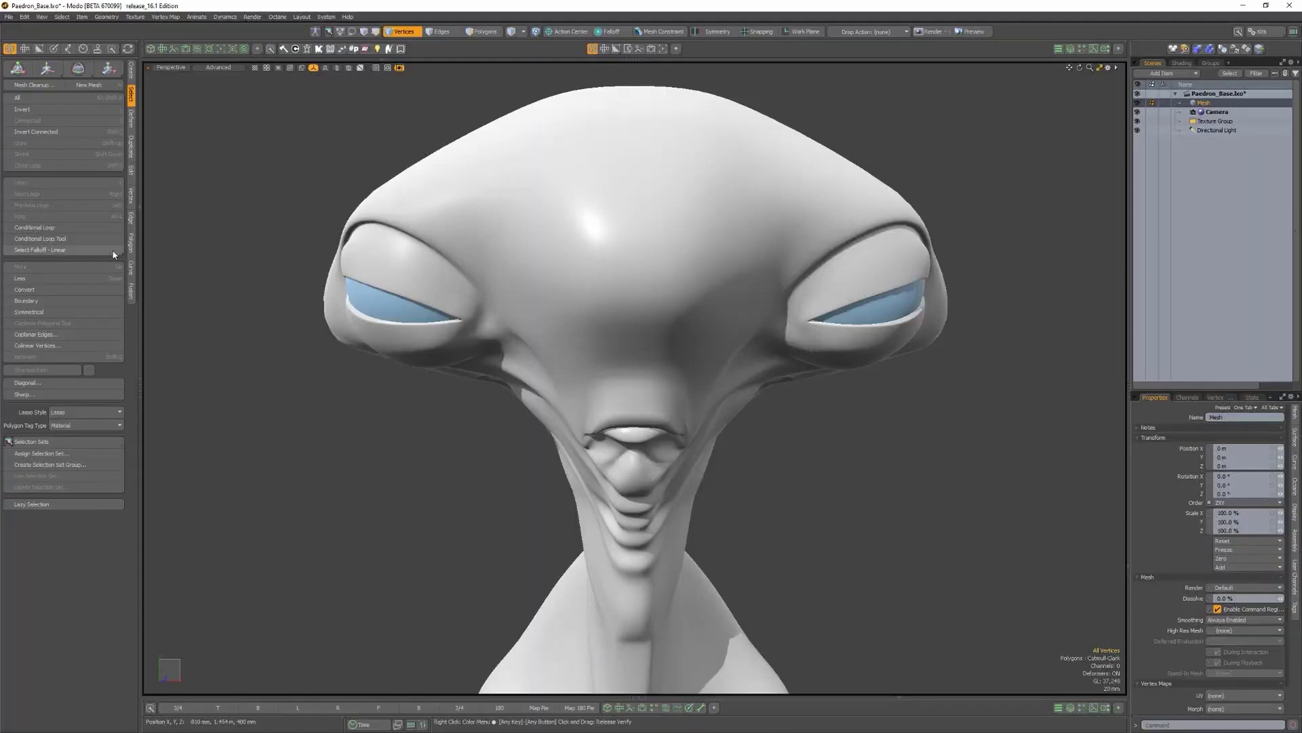
Refine the head's vertex selection with linear, radial Remove, then lasso falloffs over its left side.
{"action": "left_click", "coordinate": [67, 249]}
{"action": "left_click_drag", "start_coordinate": [785, 150], "coordinate": [286, 158]}
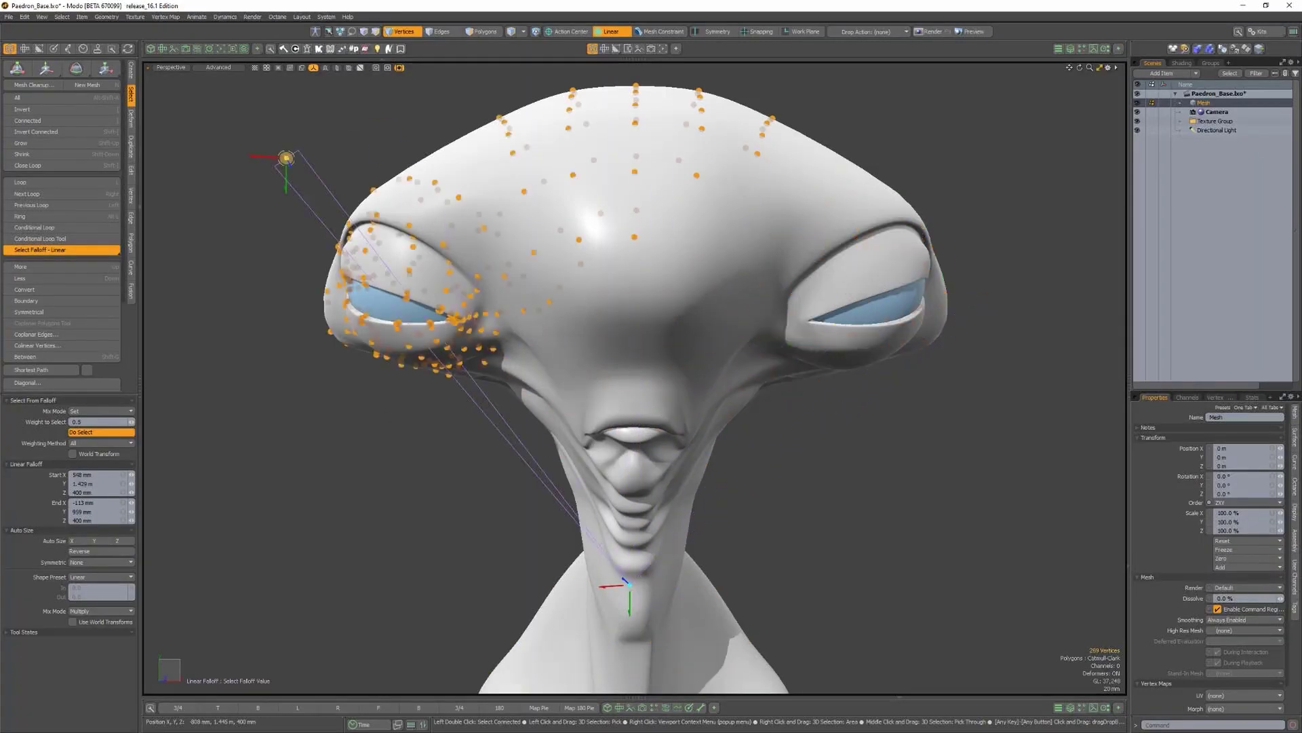
{"action": "left_click", "coordinate": [71, 251]}
{"action": "left_click", "coordinate": [102, 419]}
{"action": "left_click_drag", "start_coordinate": [543, 367], "coordinate": [523, 391], "text": "alt"}
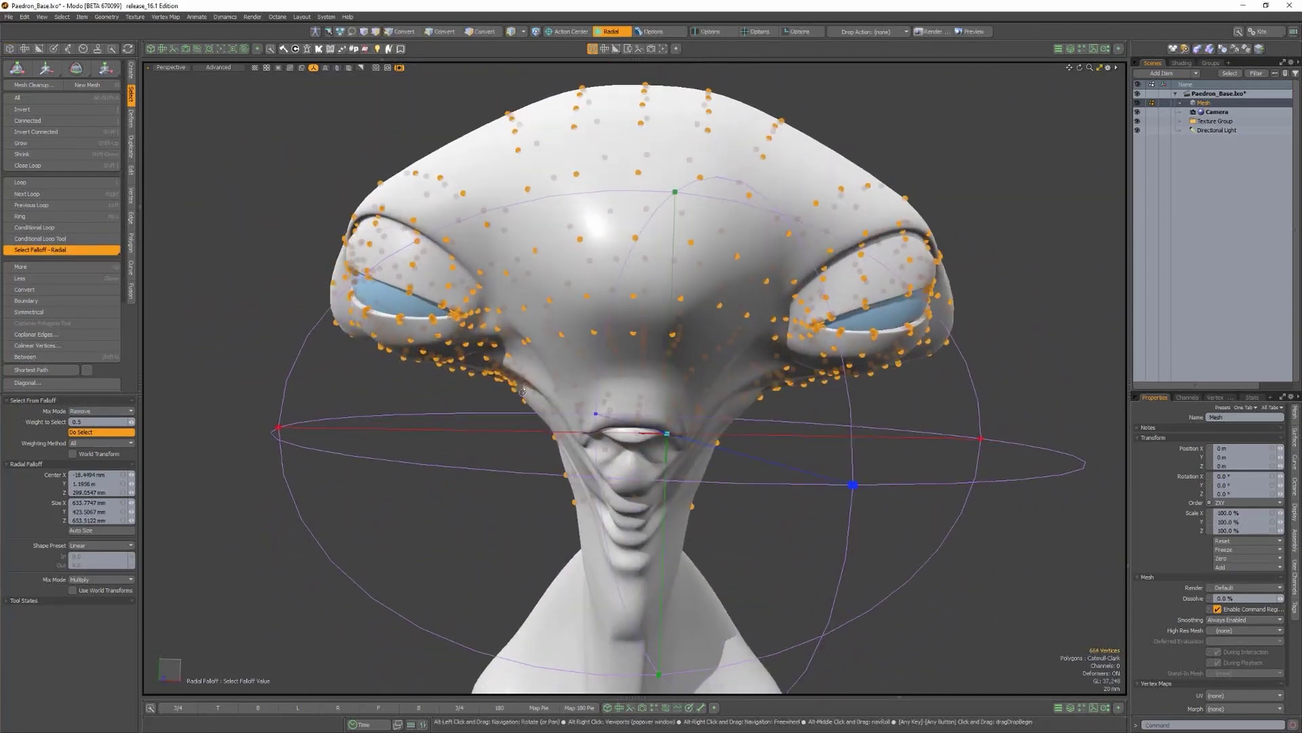
{"action": "left_click", "coordinate": [89, 266]}
{"action": "mouse_move", "coordinate": [355, 96]}
{"action": "left_mouse_down"}
{"action": "mouse_move", "coordinate": [603, 349]}
{"action": "mouse_move", "coordinate": [732, 379]}
{"action": "left_mouse_up"}
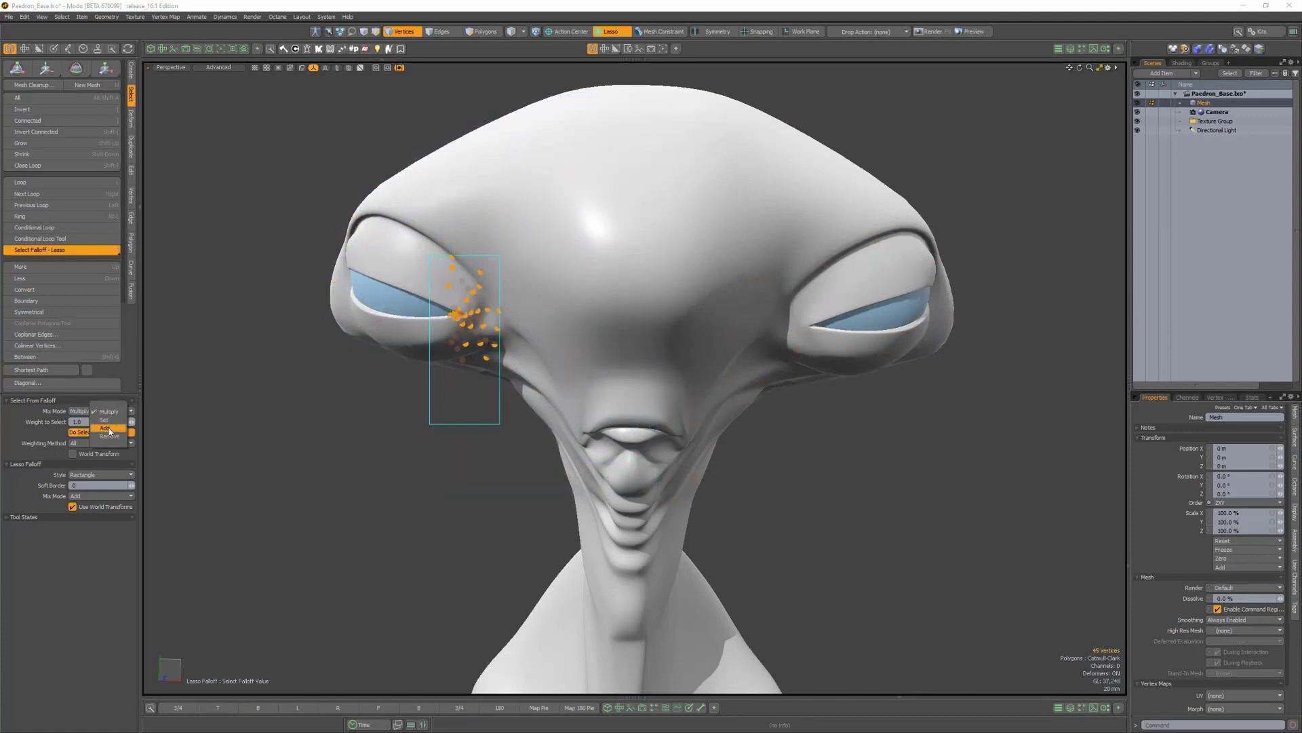
{"action": "left_click_drag", "start_coordinate": [250, 221], "coordinate": [495, 493]}
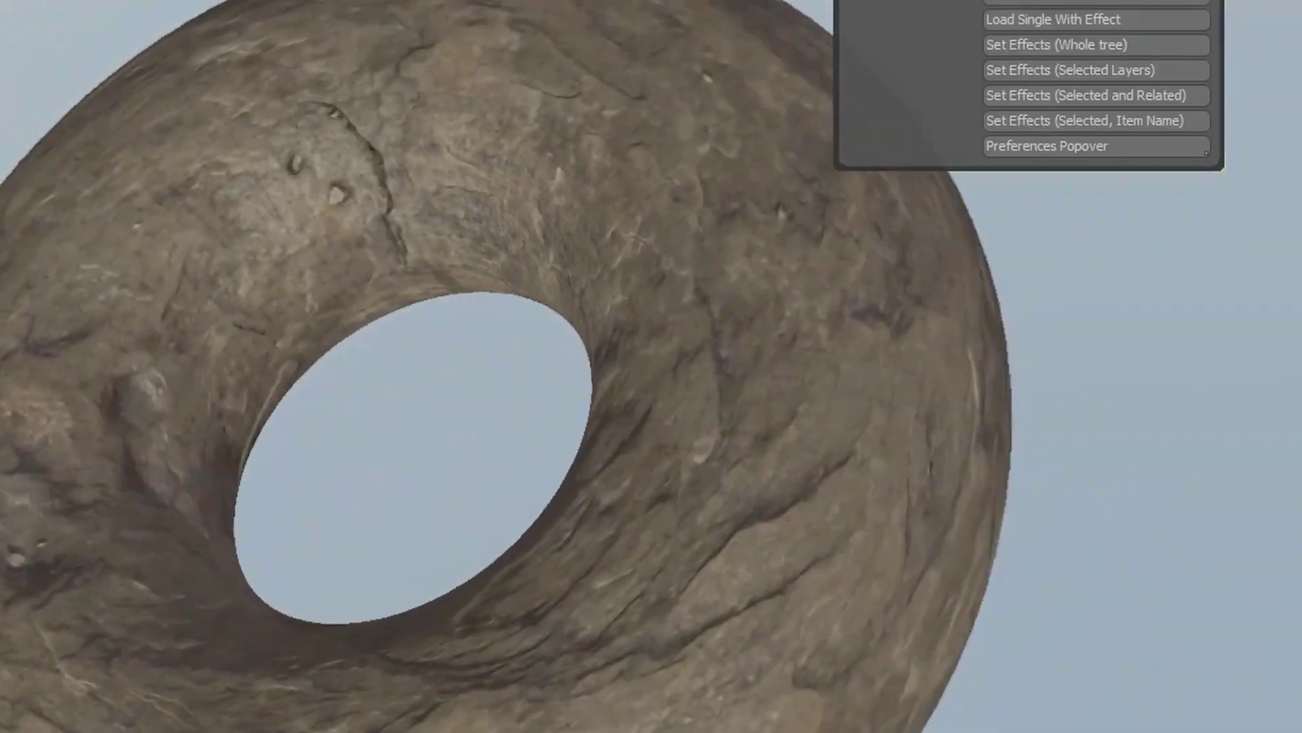
Use Slice Curve 2 as the slice profile, position the cutter and confirm the curve boolean cut.
{"action": "left_click_drag", "start_coordinate": [1058, 434], "coordinate": [380, 605], "text": "alt"}
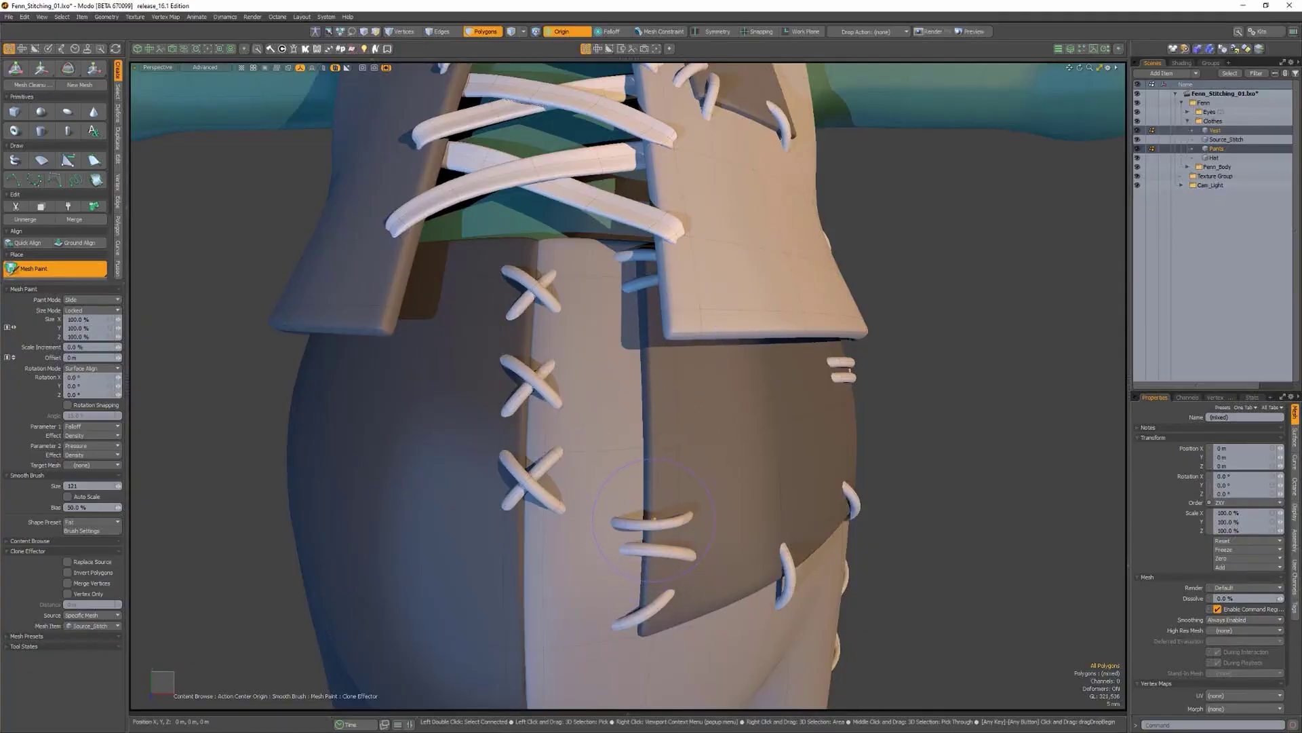
{"action": "left_click", "coordinate": [86, 516]}
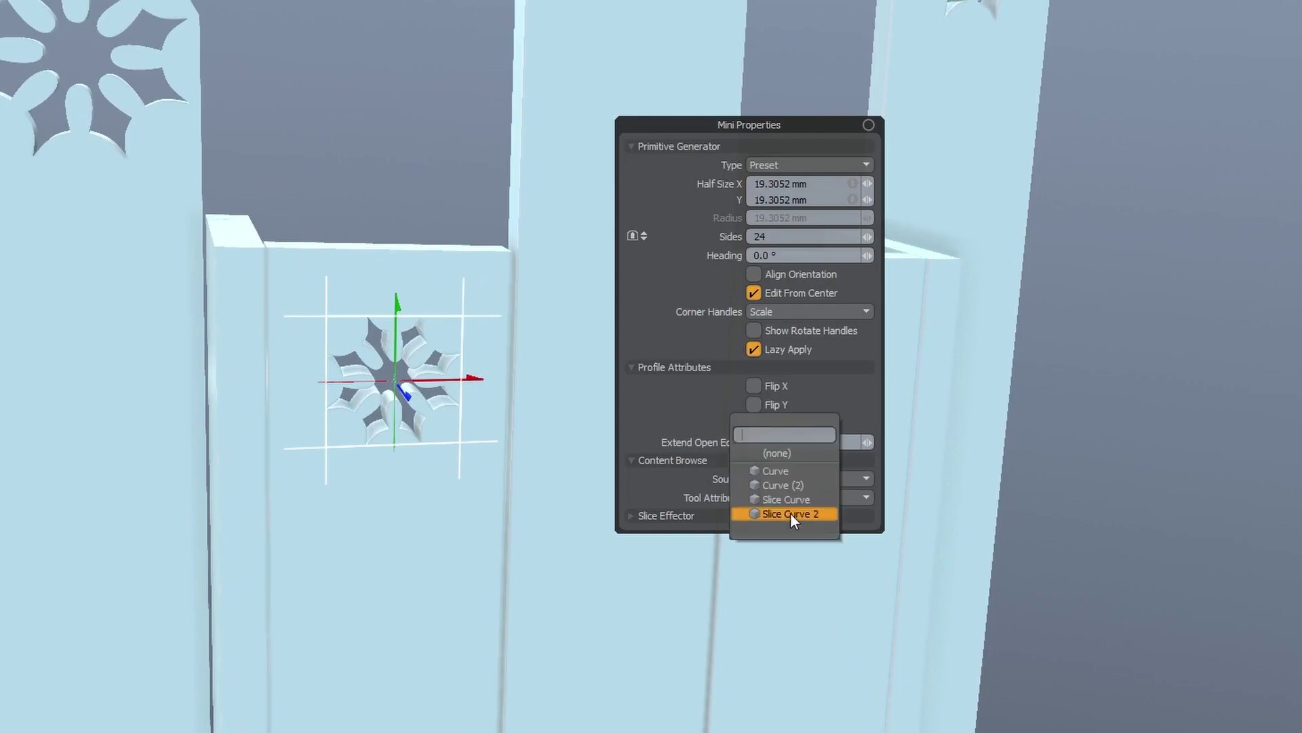
{"action": "left_click", "coordinate": [791, 511]}
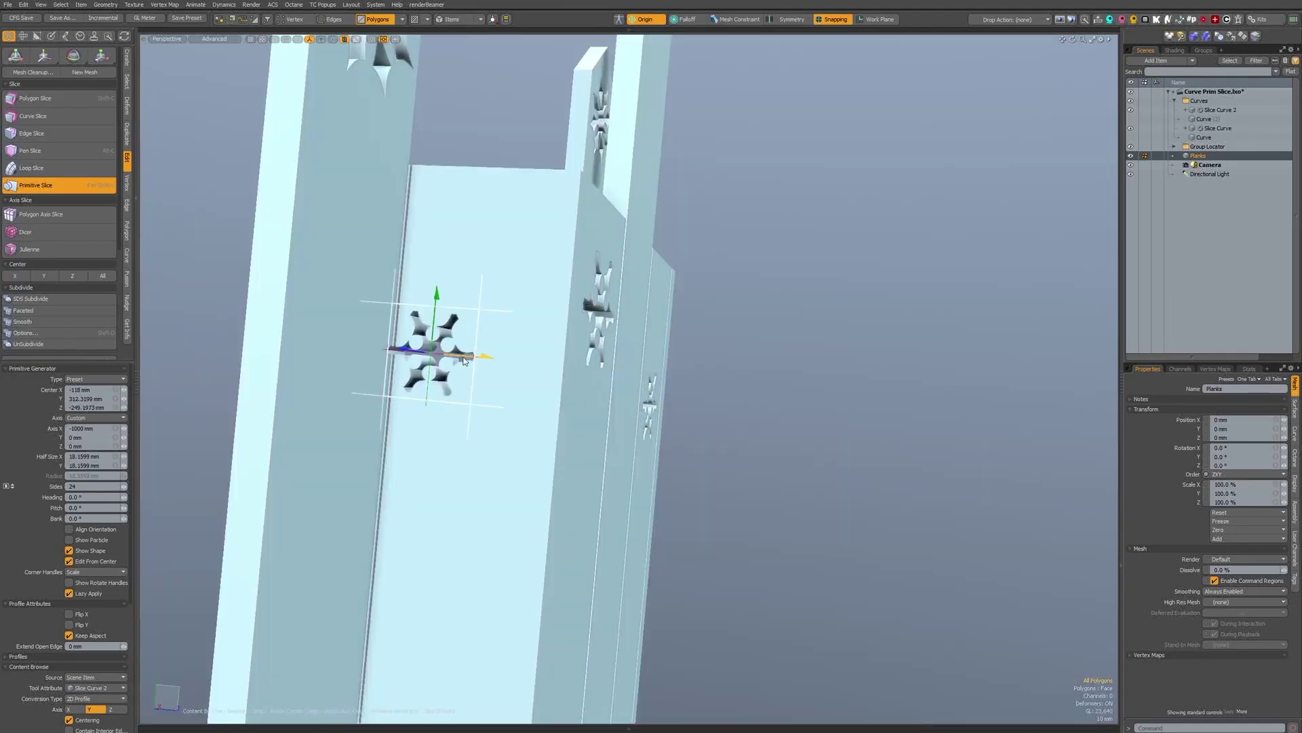
{"action": "left_click_drag", "start_coordinate": [464, 360], "coordinate": [516, 171]}
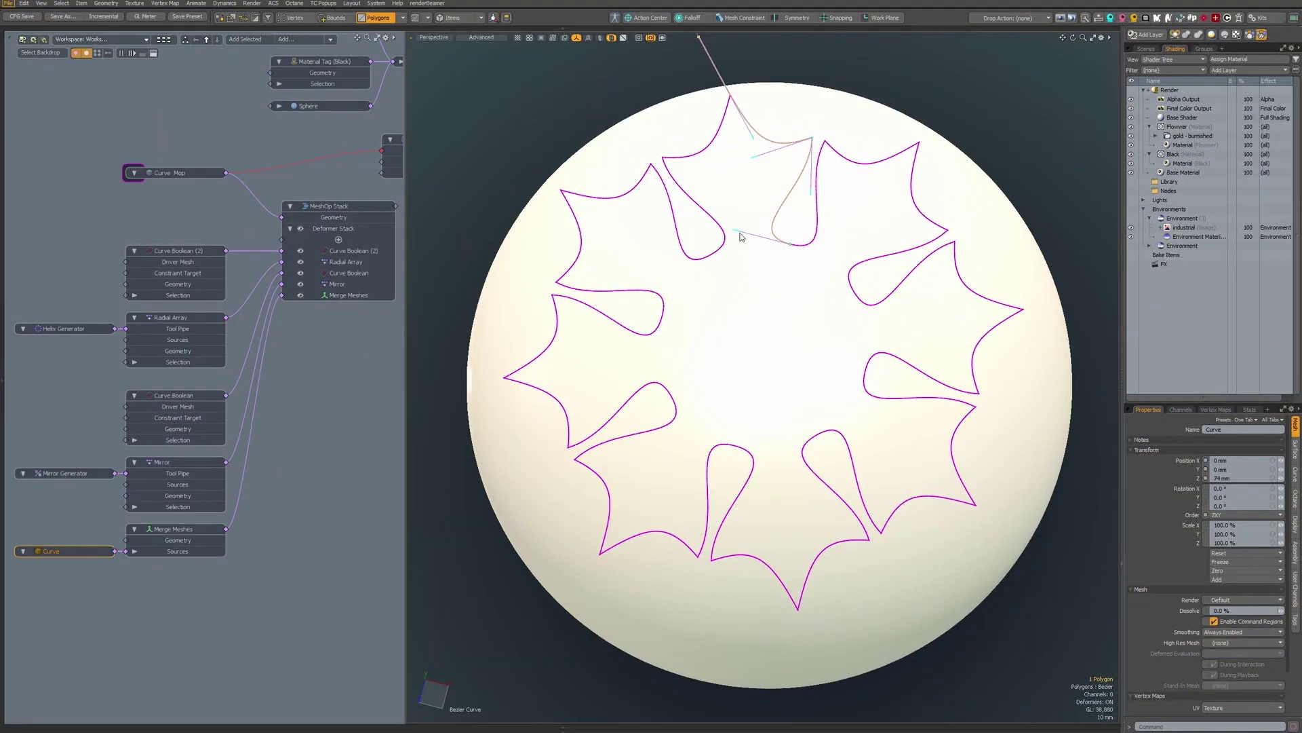
{"action": "left_click_drag", "start_coordinate": [741, 235], "coordinate": [727, 232]}
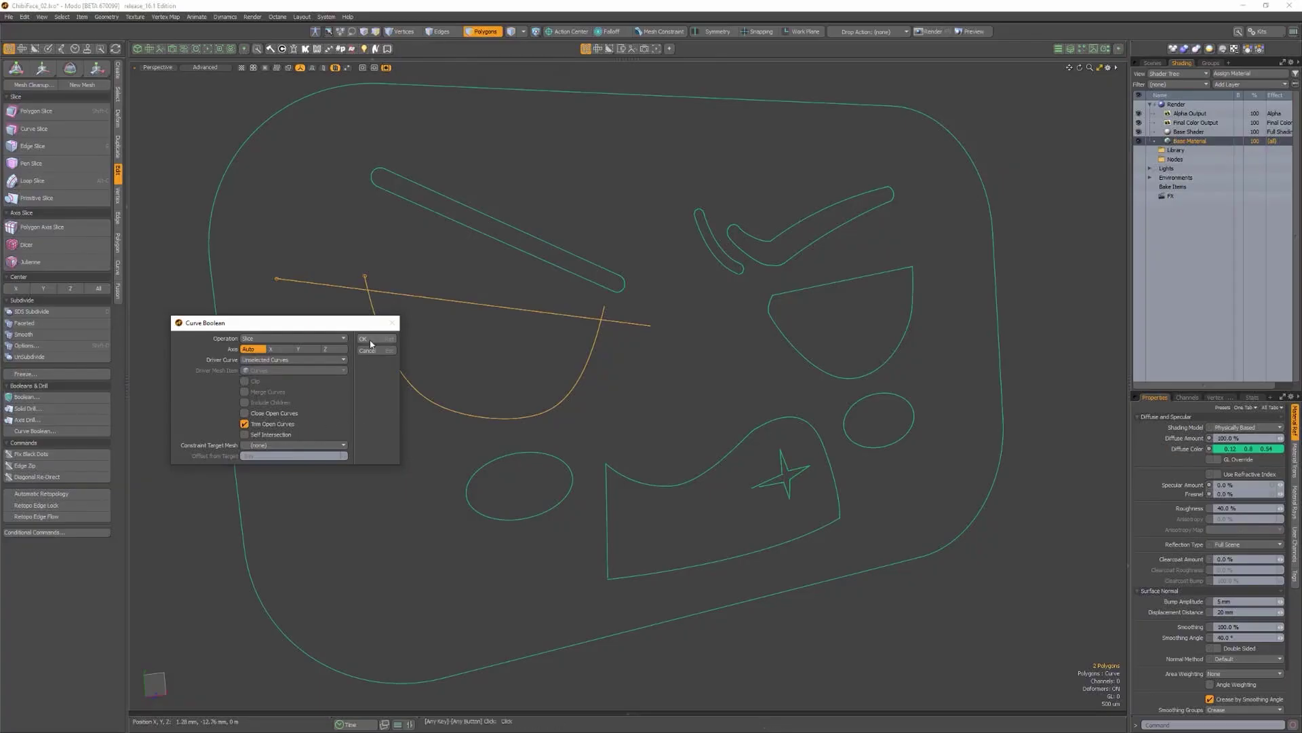
{"action": "left_click", "coordinate": [364, 339]}
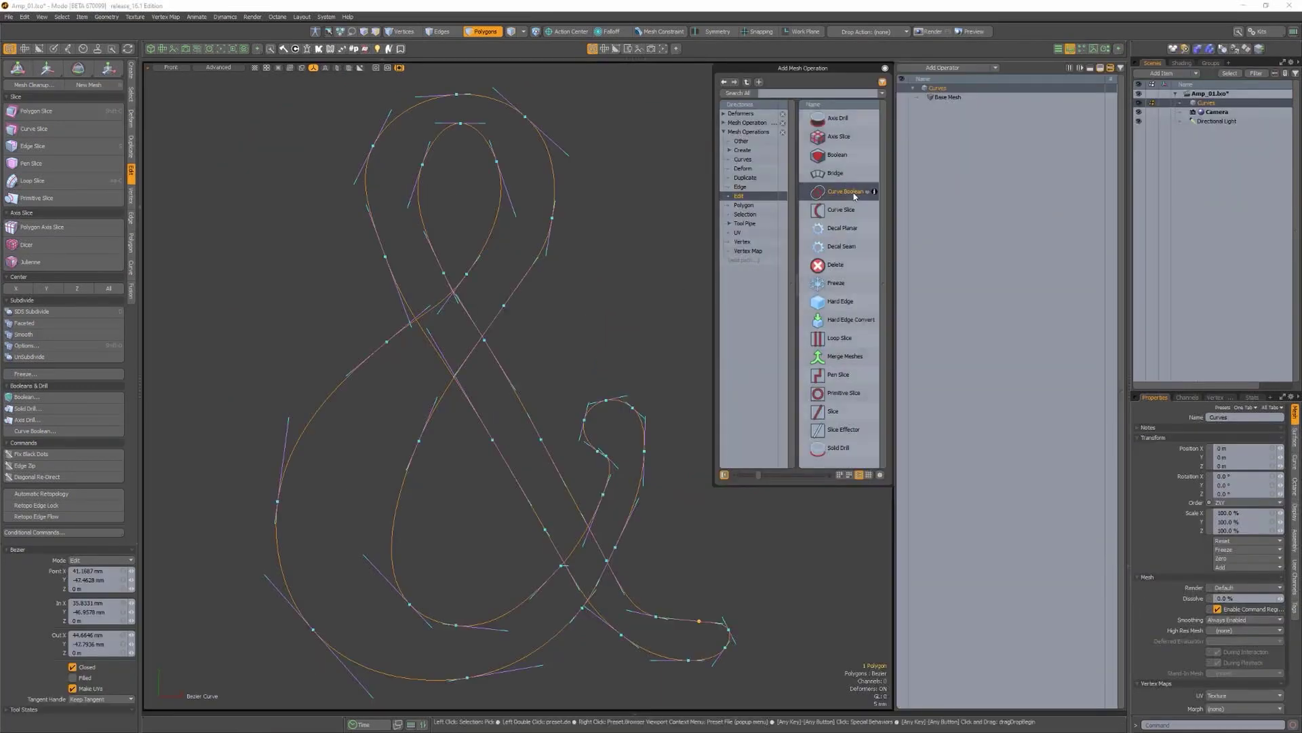
Add a Curve Boolean to the ampersand curves with Self Intersection on and view the operation types.
{"action": "double_click", "coordinate": [854, 192]}
{"action": "left_click", "coordinate": [1254, 533]}
{"action": "left_click", "coordinate": [1262, 457]}
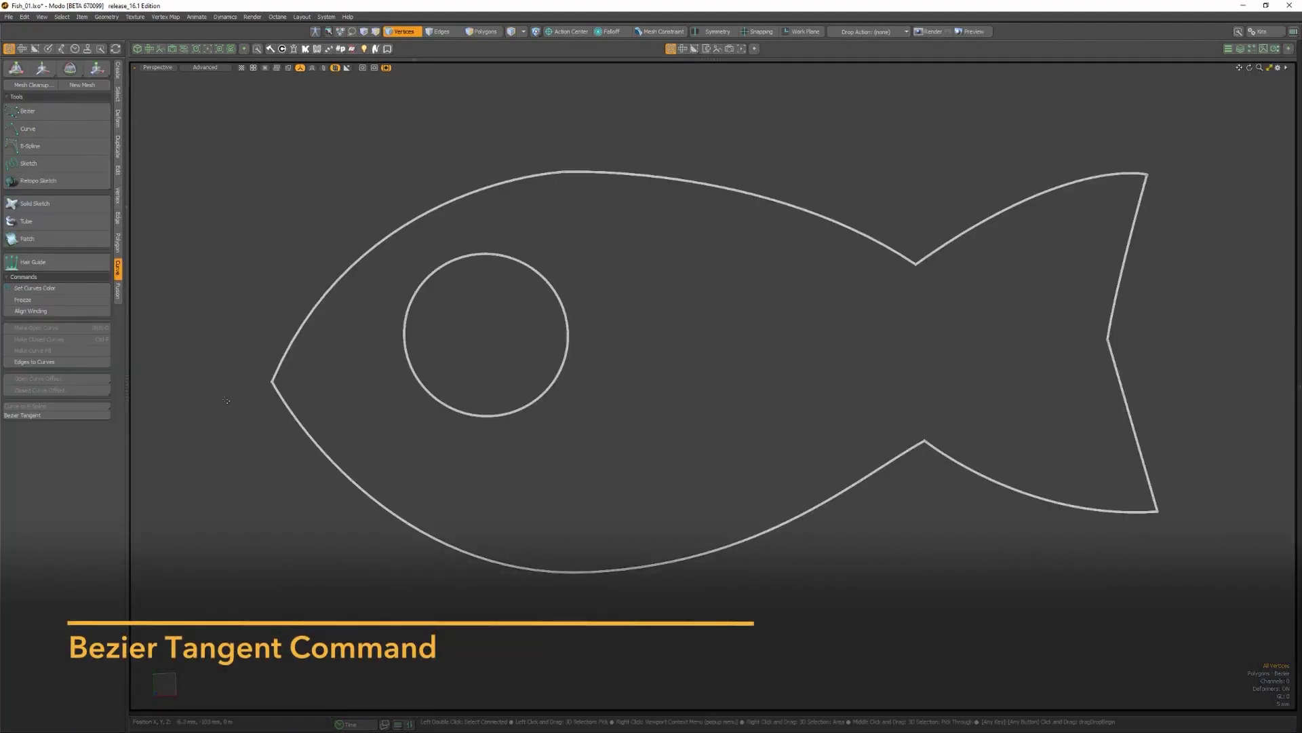
Smooth the fish's head and tail points with Bezier Tangent set to Smooth and Uniform.
{"action": "left_click", "coordinate": [1114, 340], "text": "shift"}
{"action": "left_click", "coordinate": [75, 415]}
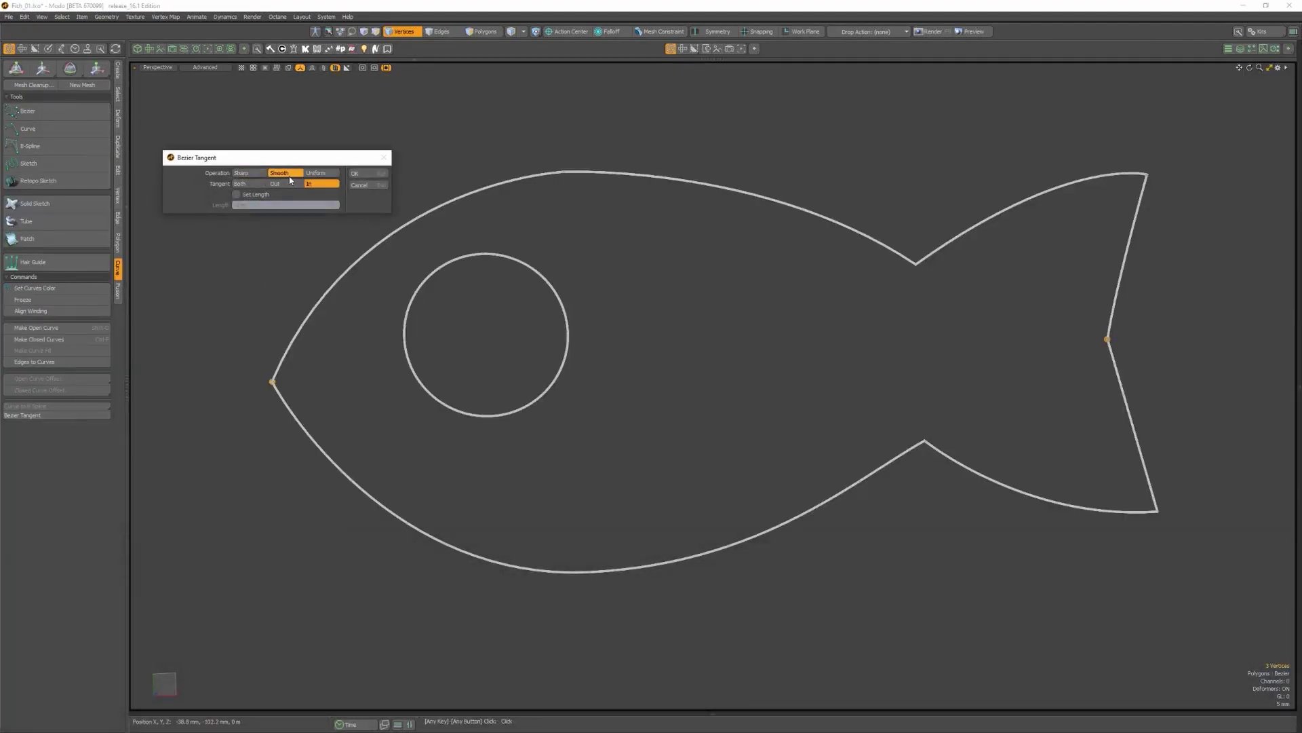
{"action": "left_click", "coordinate": [362, 175]}
{"action": "left_click", "coordinate": [78, 415]}
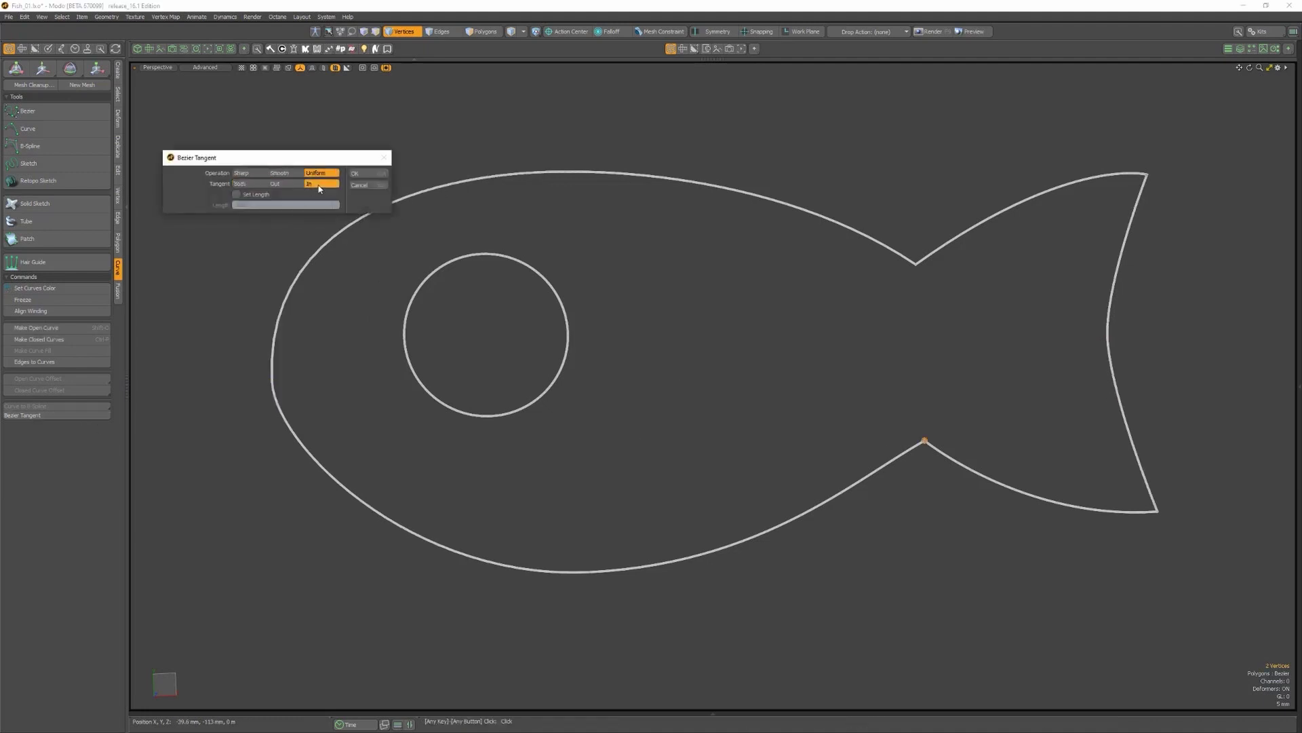
{"action": "left_click", "coordinate": [362, 175]}
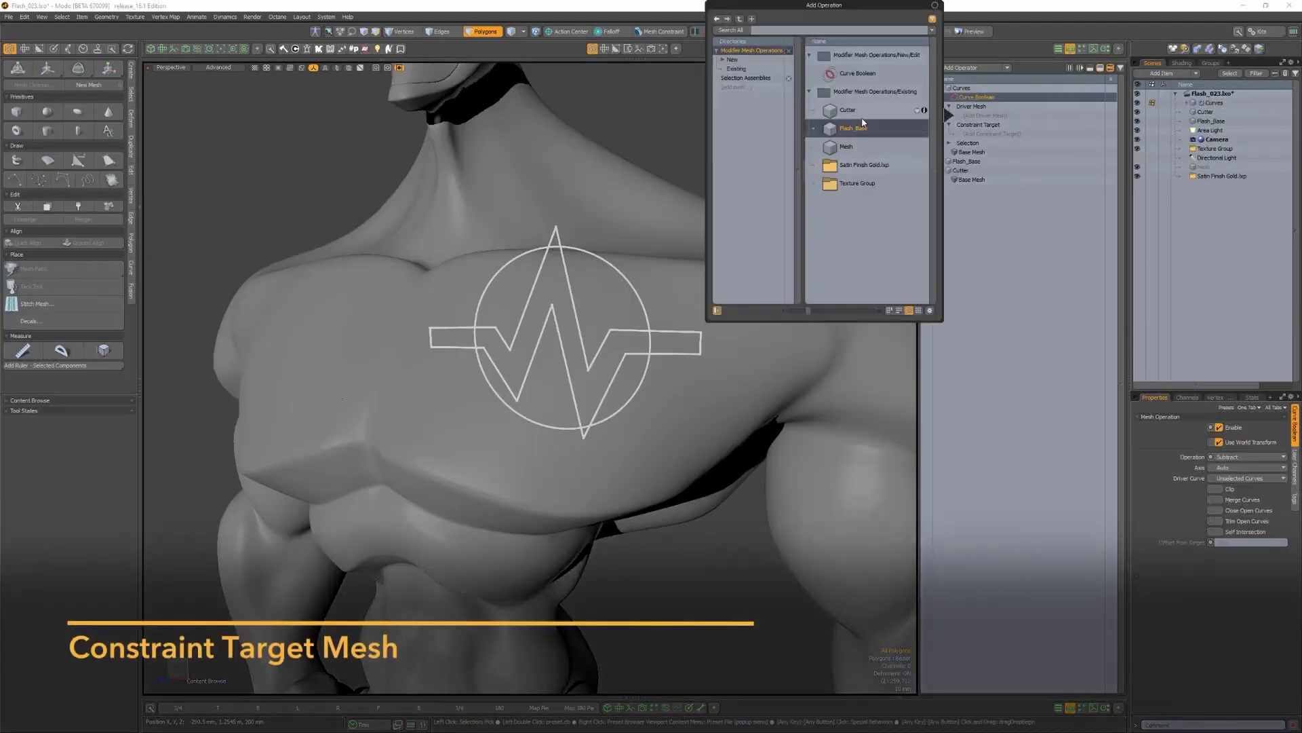
Add Cutter as the Driver Mesh and Flash_Base as the Constraint Target, then reshape the top arc.
{"action": "double_click", "coordinate": [856, 111]}
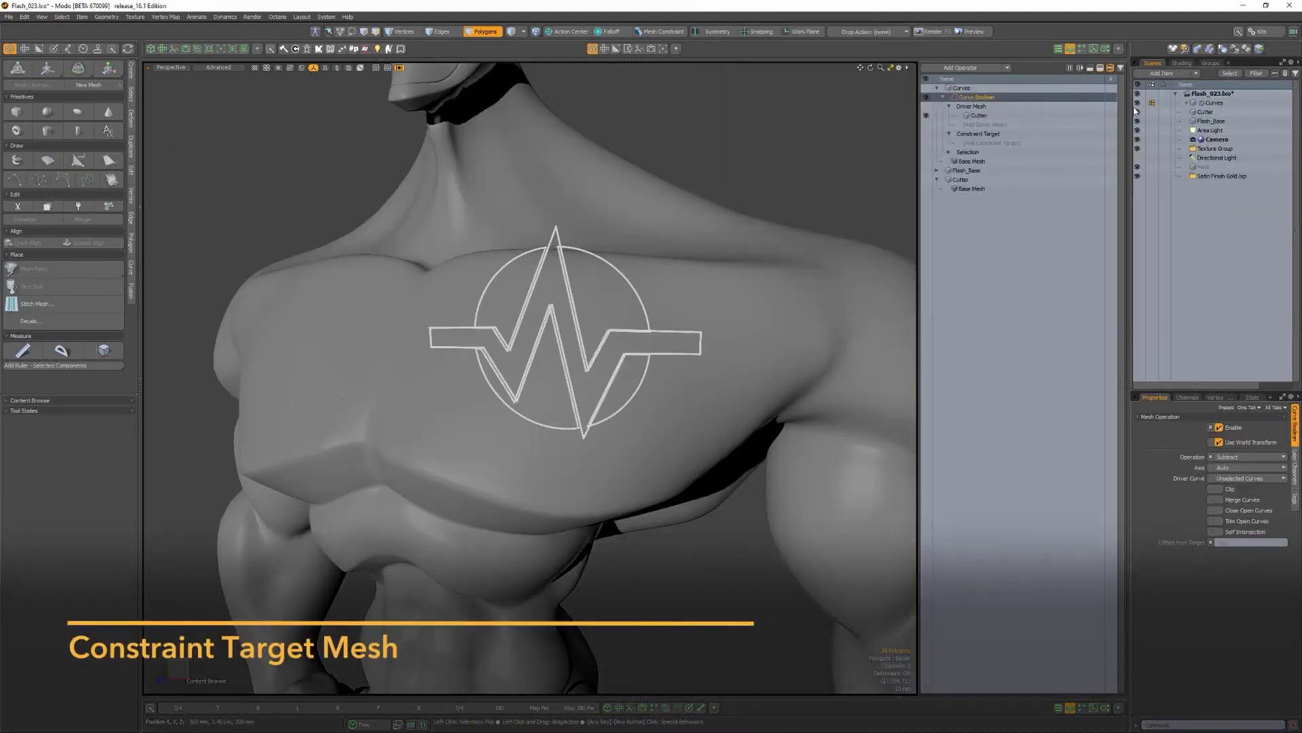
{"action": "left_click", "coordinate": [992, 143]}
{"action": "double_click", "coordinate": [866, 131]}
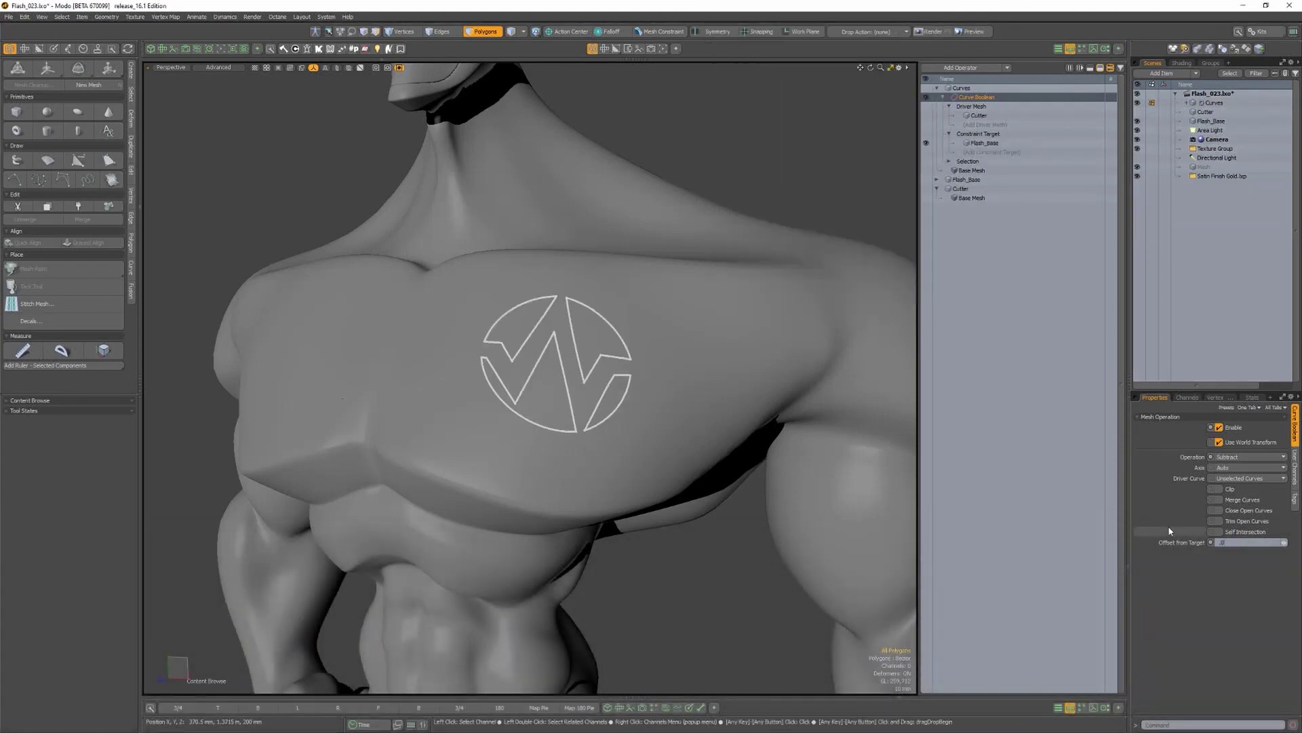
{"action": "left_click_drag", "start_coordinate": [709, 411], "coordinate": [523, 323], "text": "alt"}
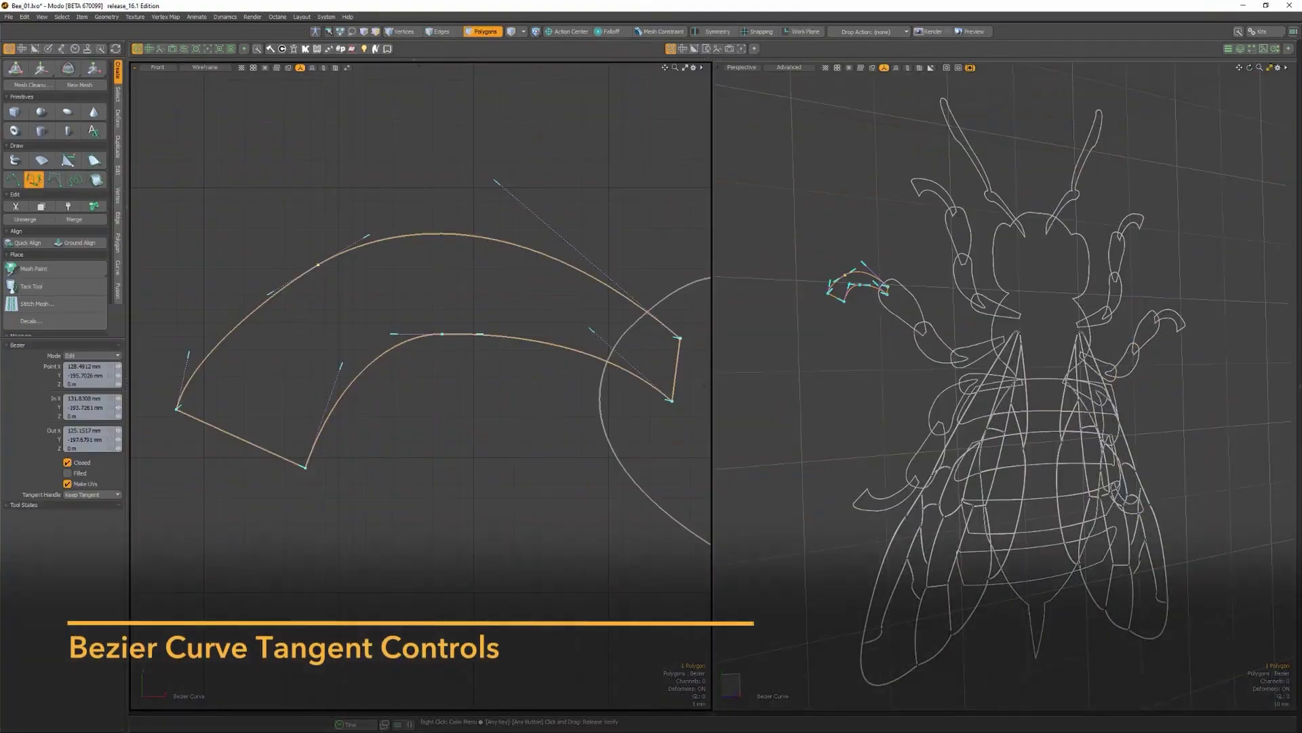
{"action": "left_click_drag", "start_coordinate": [453, 200], "coordinate": [359, 279]}
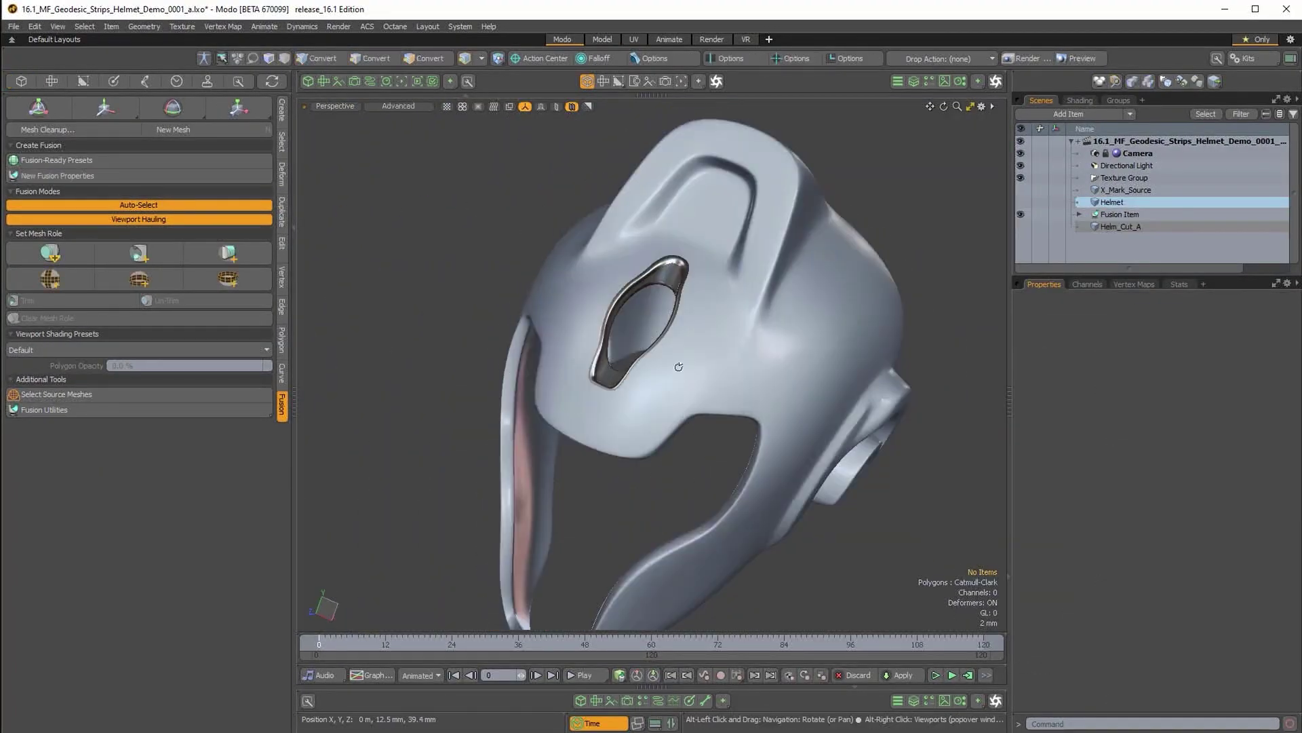
Pull back to view the whole helmet and select a patch of polygons on the blob.
{"action": "scroll", "coordinate": [677, 369], "scroll_direction": "up", "scroll_amount": 10}
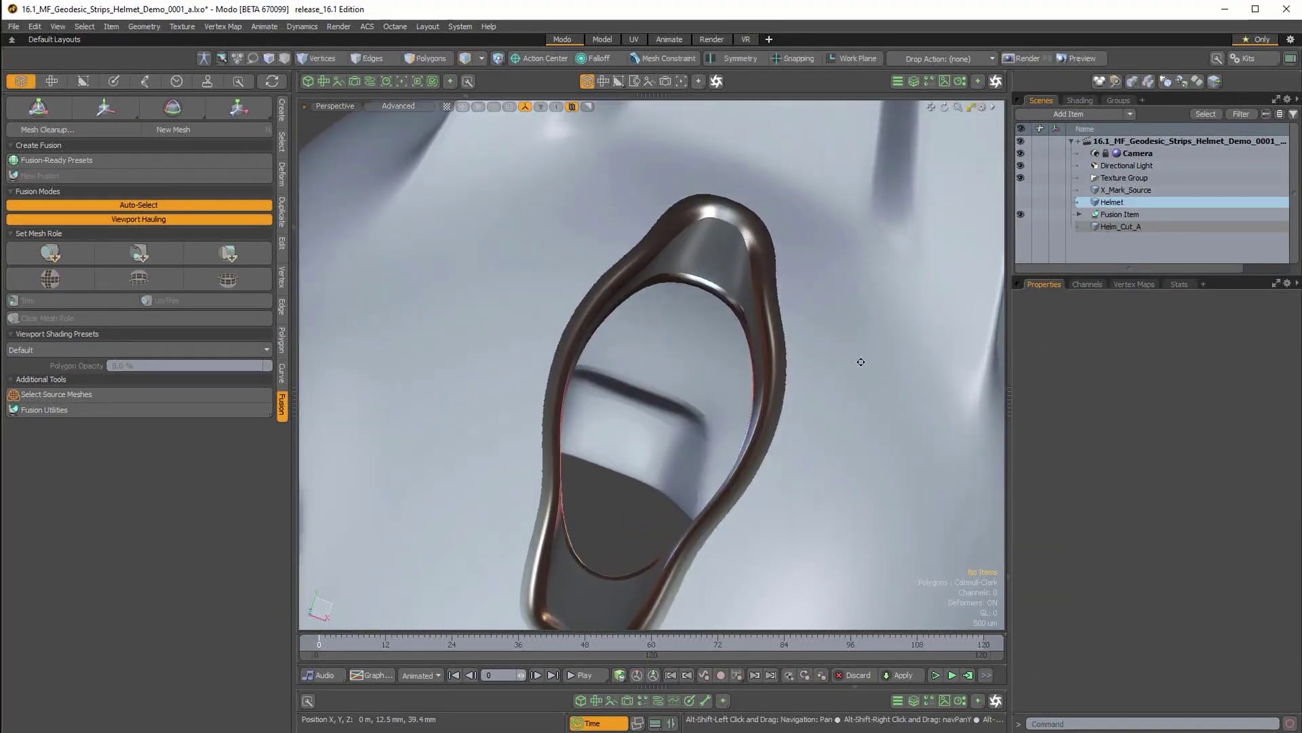
{"action": "scroll", "coordinate": [725, 339], "scroll_direction": "down", "scroll_amount": 10}
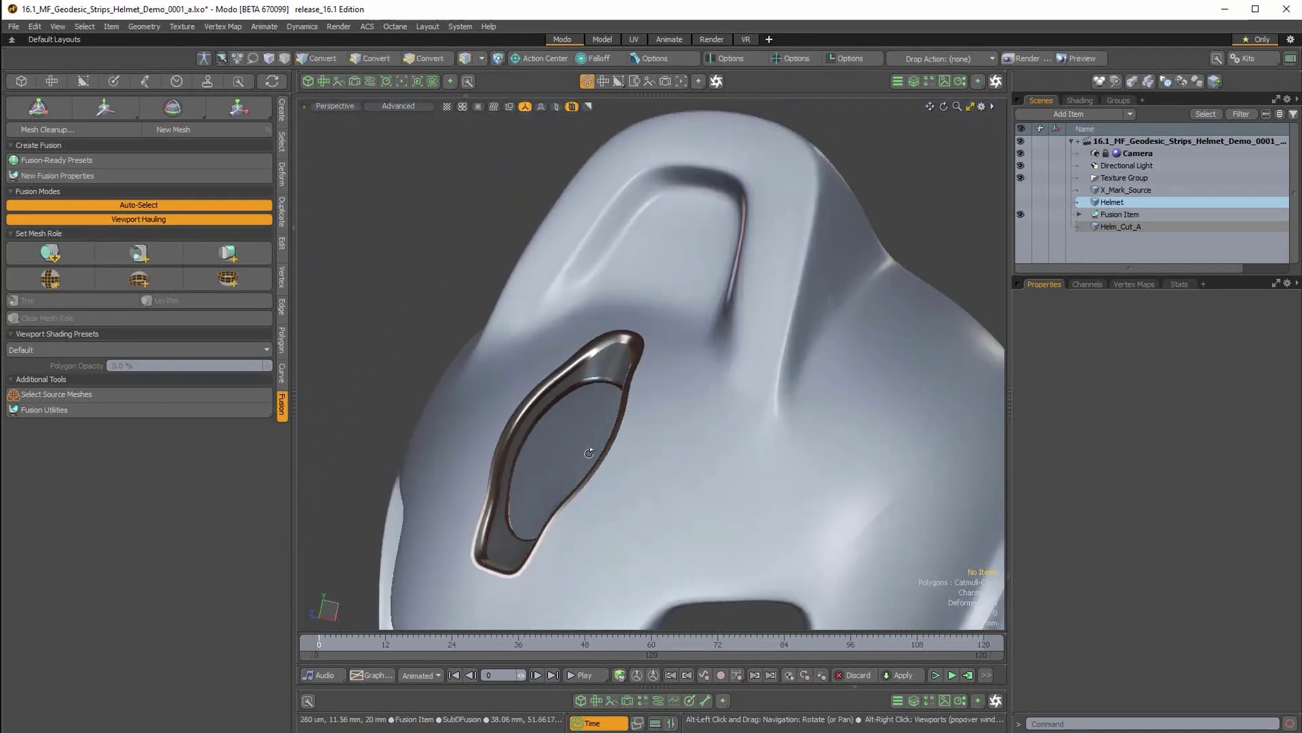
{"action": "left_click_drag", "start_coordinate": [678, 367], "coordinate": [614, 398], "text": "alt"}
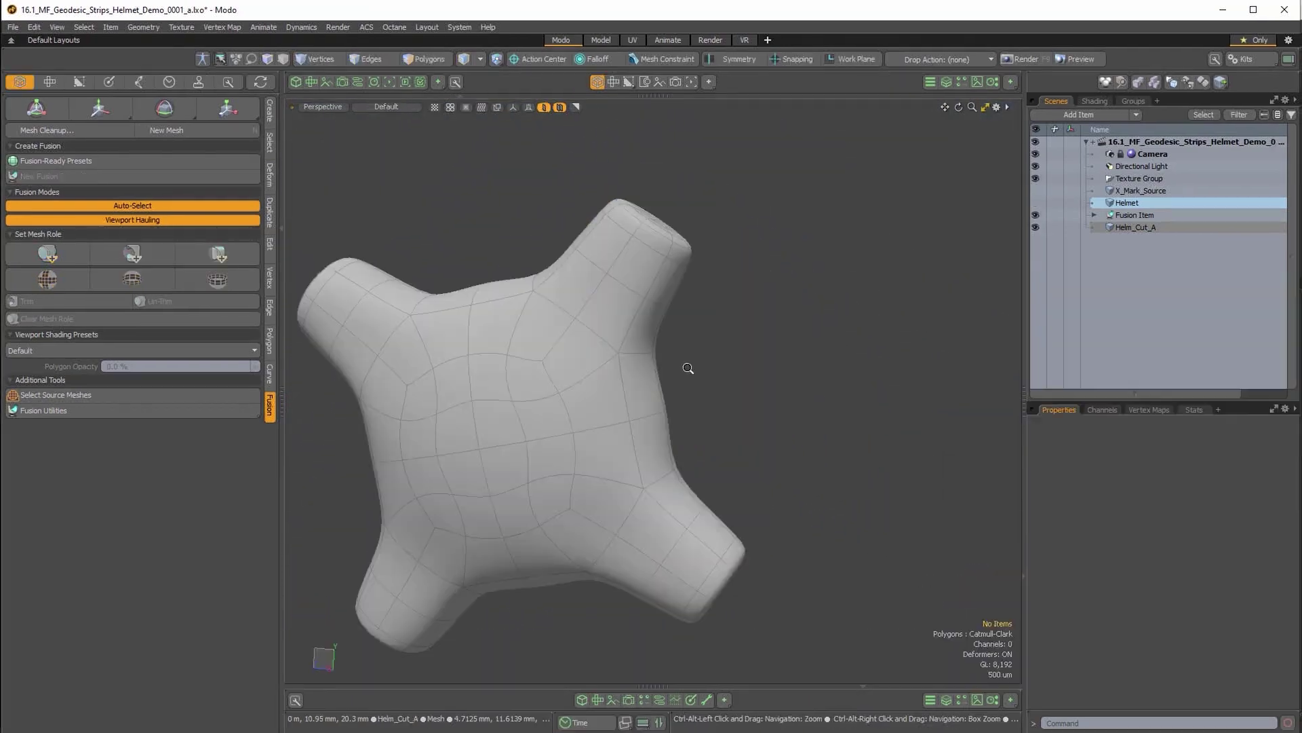
{"action": "scroll", "coordinate": [685, 367], "scroll_direction": "up", "scroll_amount": 5}
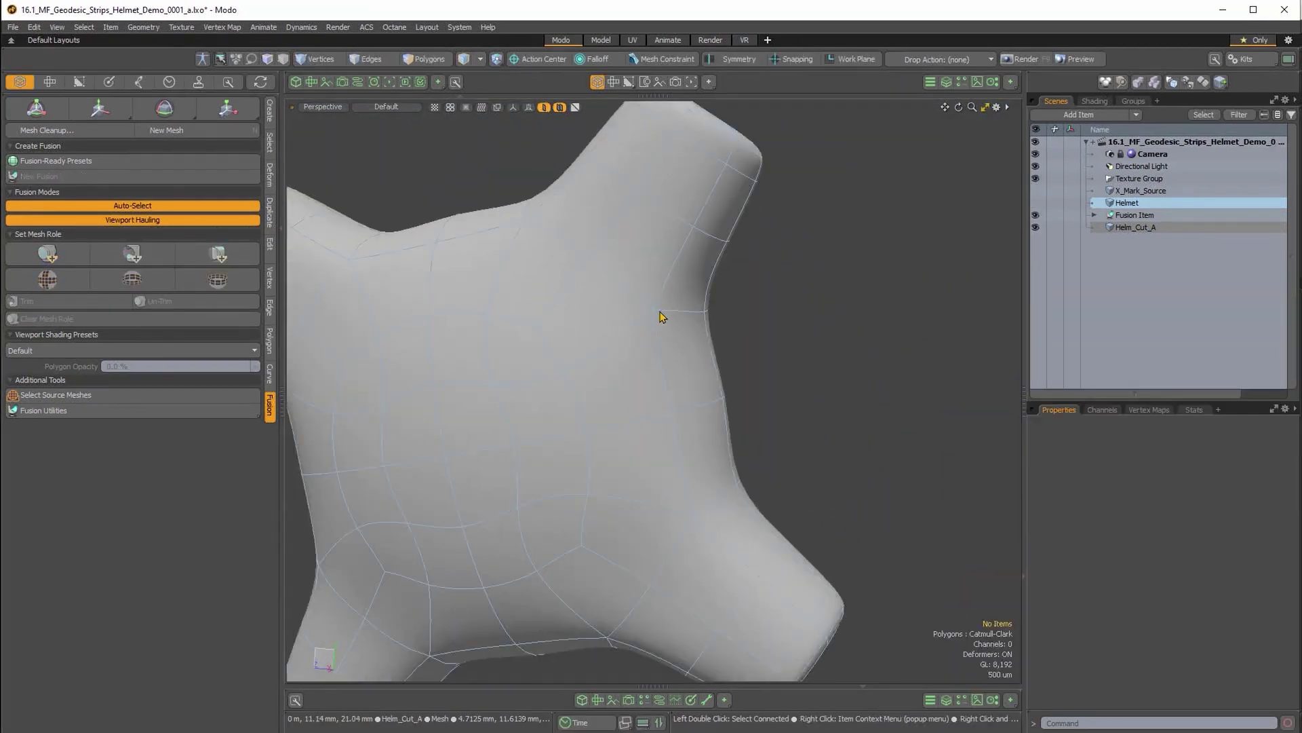
{"action": "left_click", "coordinate": [678, 268]}
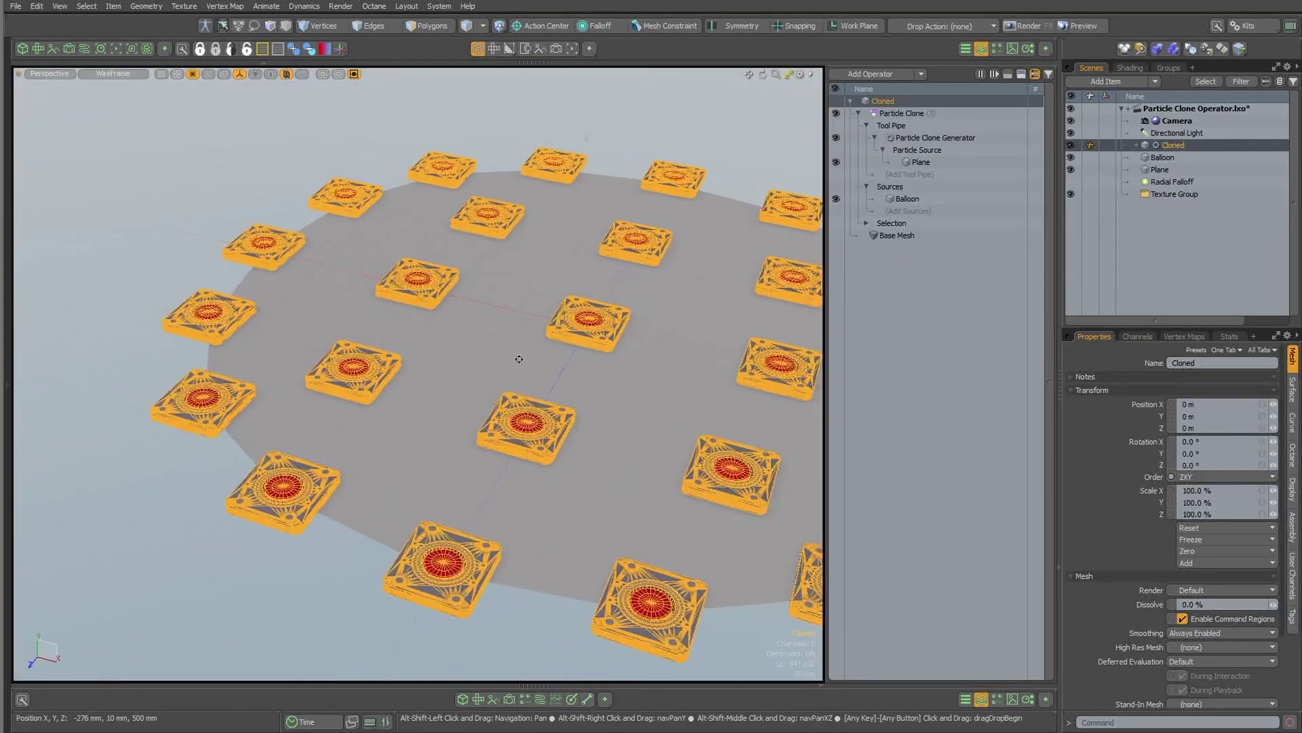
Add Particle Clone to the mesh operations and smart-extrude the selected faces outward.
{"action": "scroll", "coordinate": [606, 317], "scroll_direction": "up", "scroll_amount": 3}
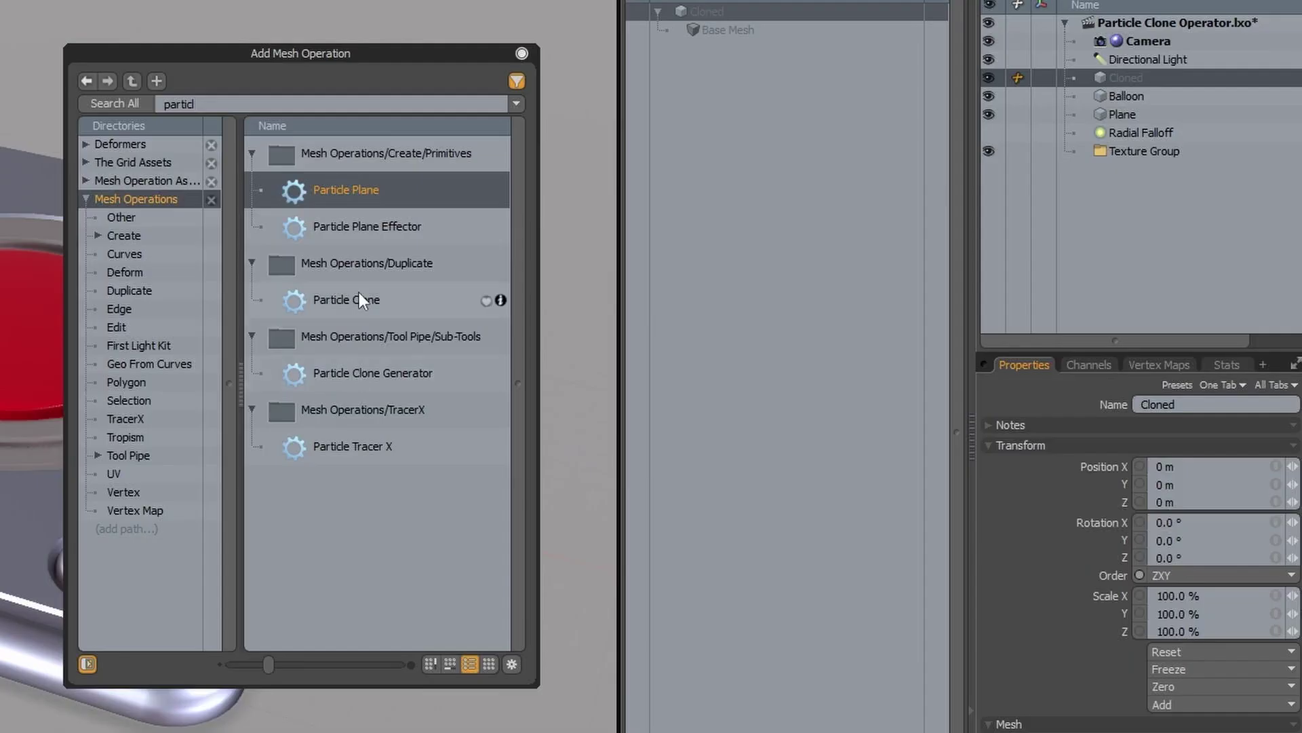
{"action": "left_click_drag", "start_coordinate": [360, 292], "coordinate": [706, 80]}
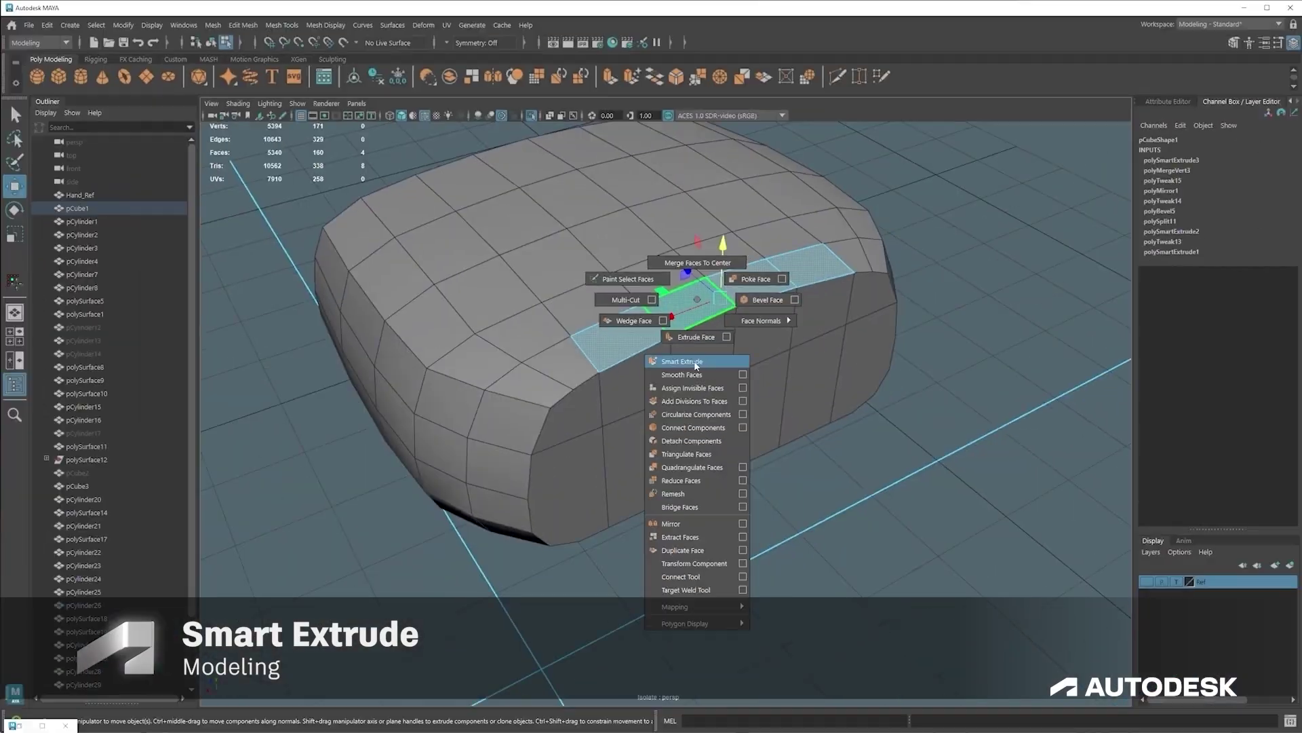
{"action": "left_click", "coordinate": [695, 364]}
{"action": "left_click_drag", "start_coordinate": [707, 296], "coordinate": [735, 502]}
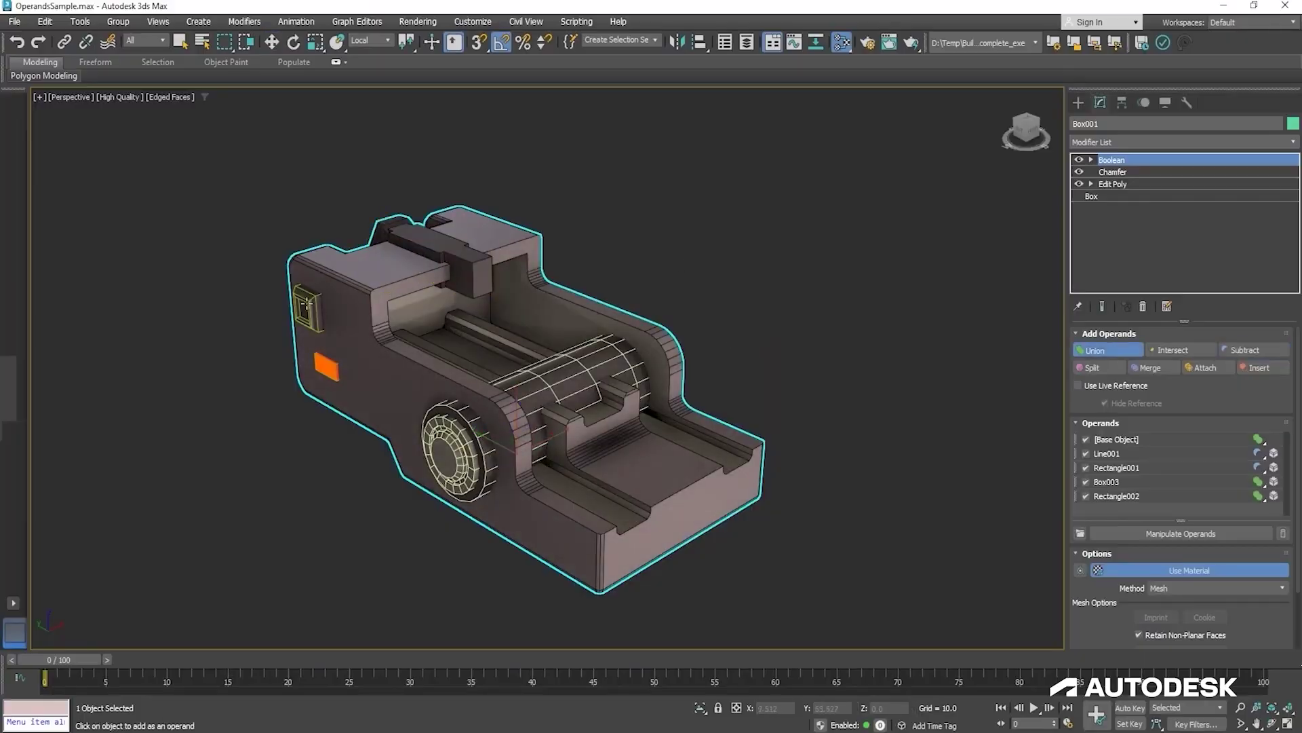
Select the Line001 operand in Box001's Boolean modifier Operands list.
{"action": "left_click", "coordinate": [1190, 453]}
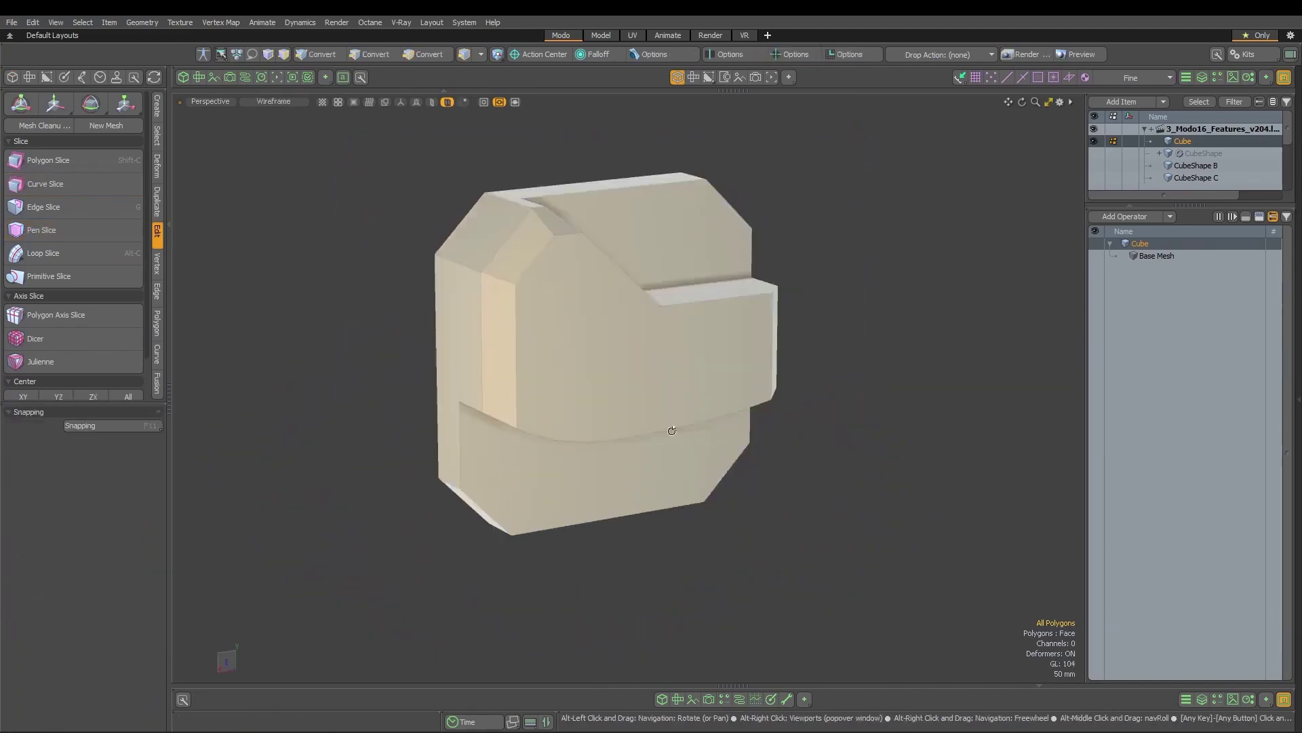
Switch to Primitive Slice and deepen the subtractive slice until it cuts fully through the cube.
{"action": "left_click", "coordinate": [52, 271]}
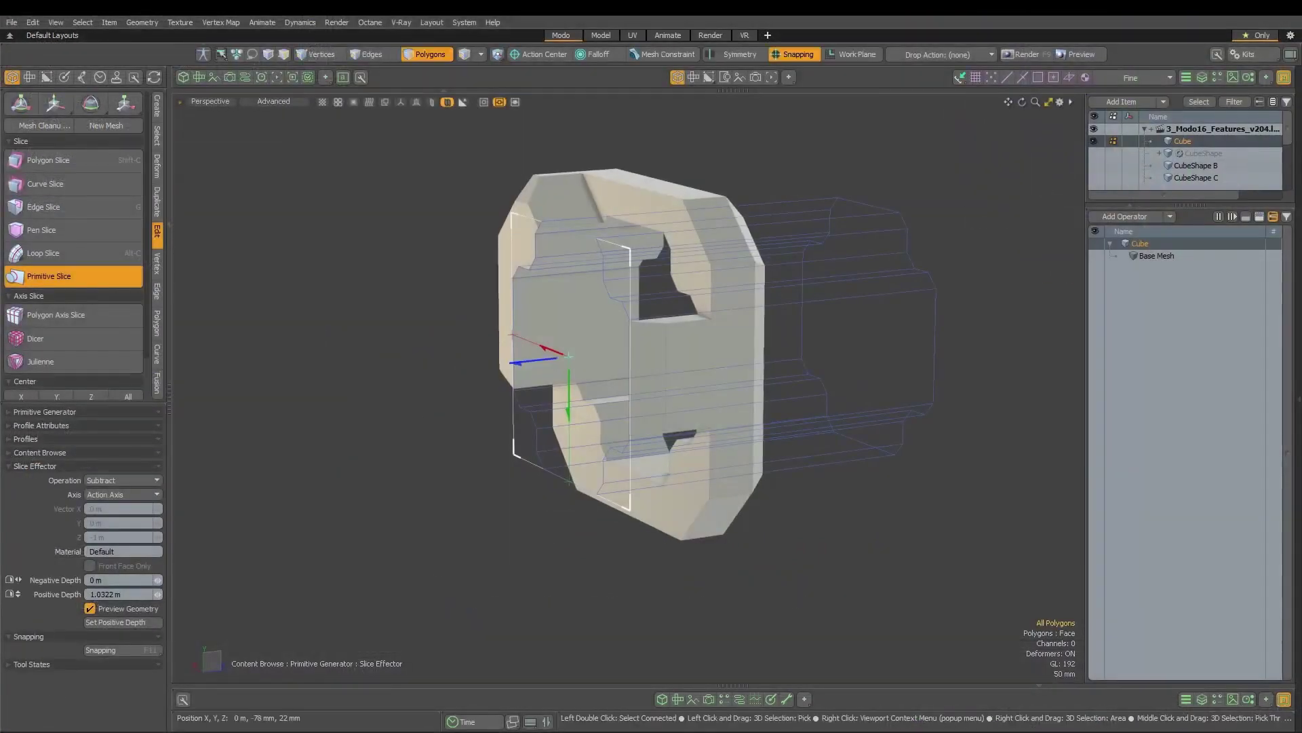
{"action": "left_click_drag", "start_coordinate": [664, 381], "coordinate": [154, 526], "text": "alt"}
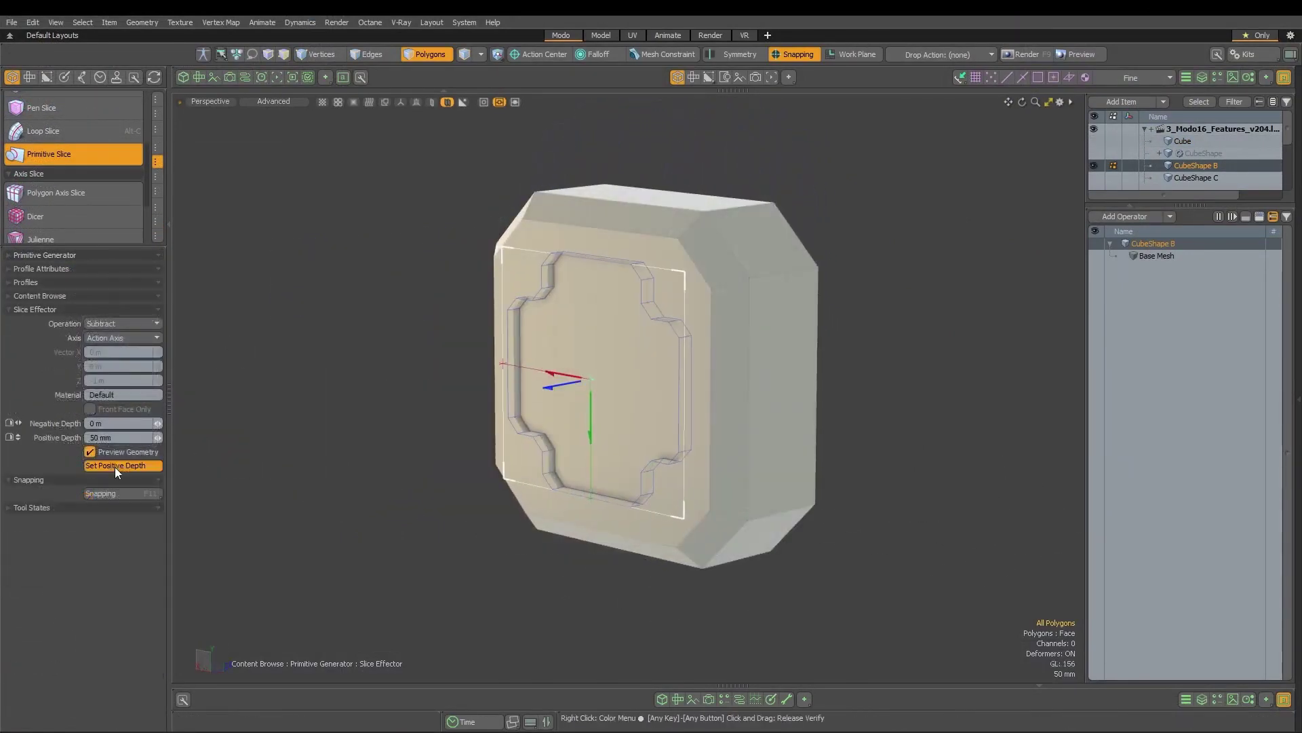
{"action": "left_click", "coordinate": [115, 465]}
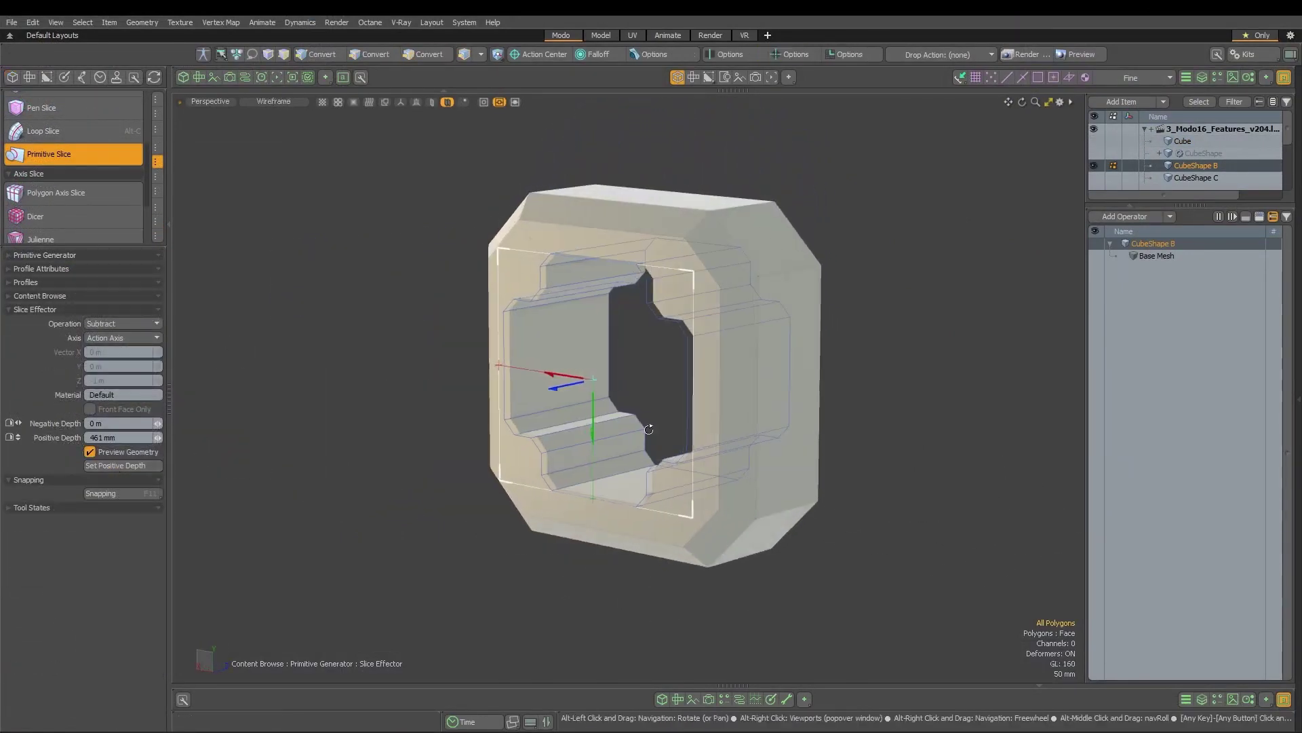
{"action": "left_click_drag", "start_coordinate": [489, 434], "coordinate": [524, 377], "text": "alt"}
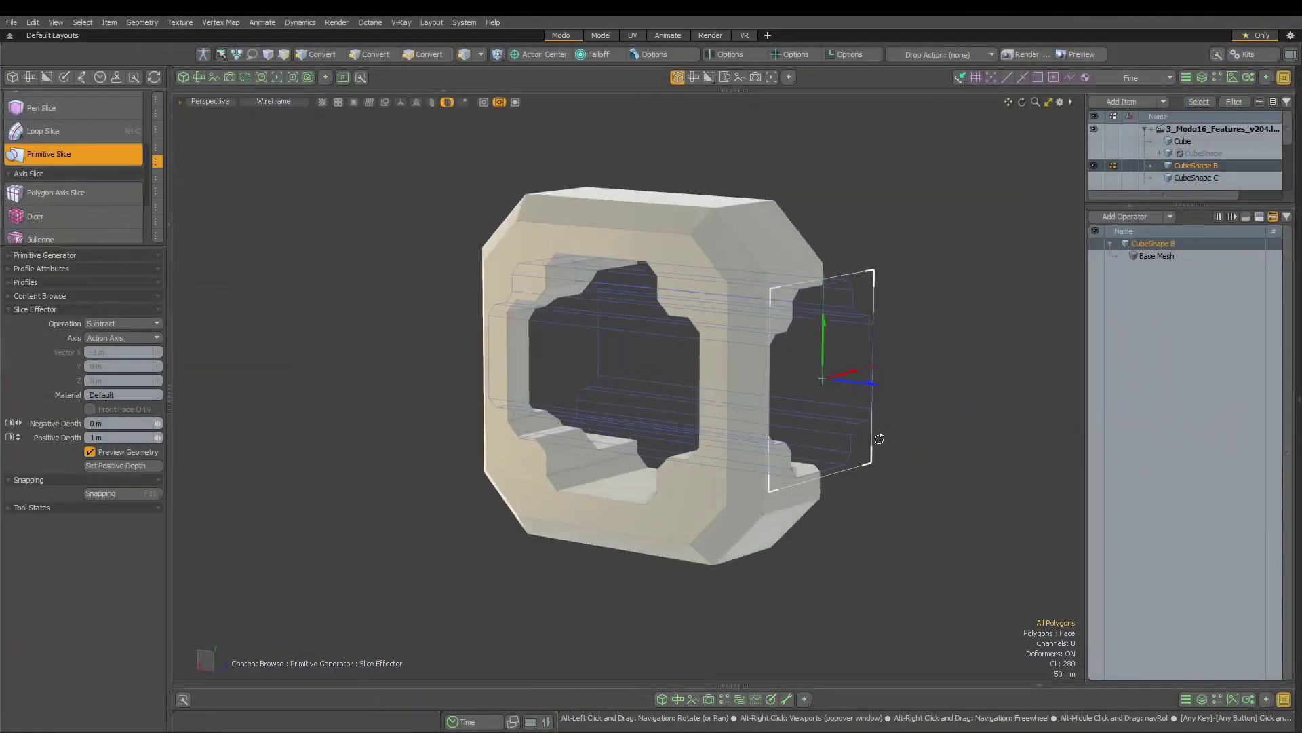
{"action": "left_click_drag", "start_coordinate": [879, 439], "coordinate": [706, 355], "text": "alt"}
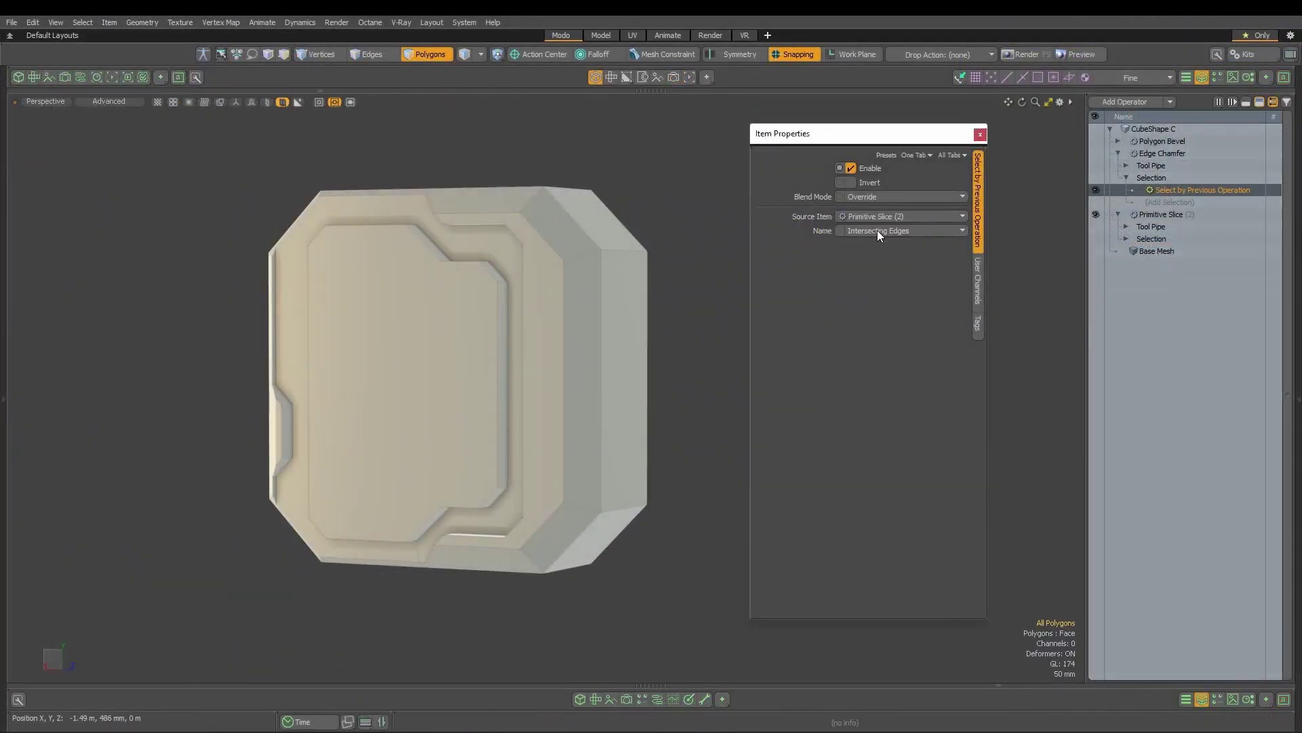
Inspect the Edge Chamfer and Polygon Bevel operations on CubeShape C's chamfered panel.
{"action": "left_click_drag", "start_coordinate": [502, 292], "coordinate": [521, 267], "text": "ctrl+alt"}
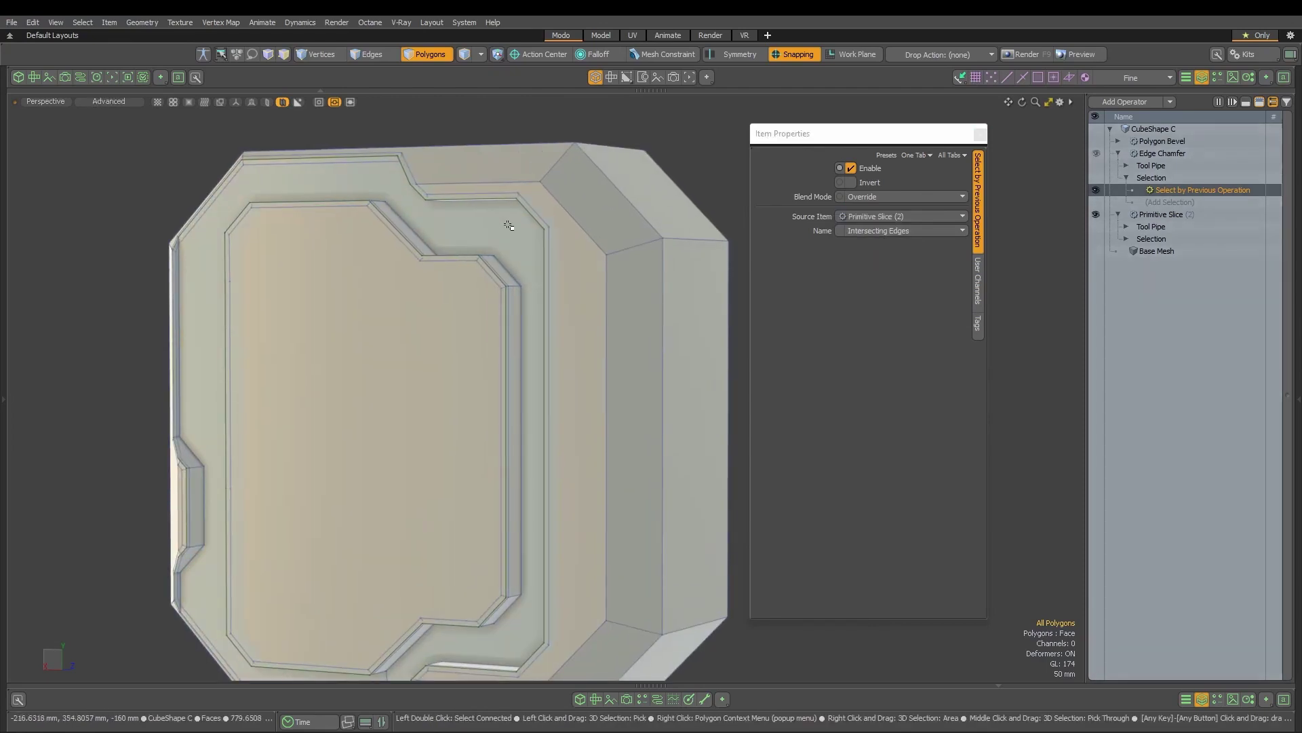
{"action": "left_click", "coordinate": [1175, 153]}
{"action": "left_click_drag", "start_coordinate": [597, 305], "coordinate": [589, 261], "text": "ctrl+alt"}
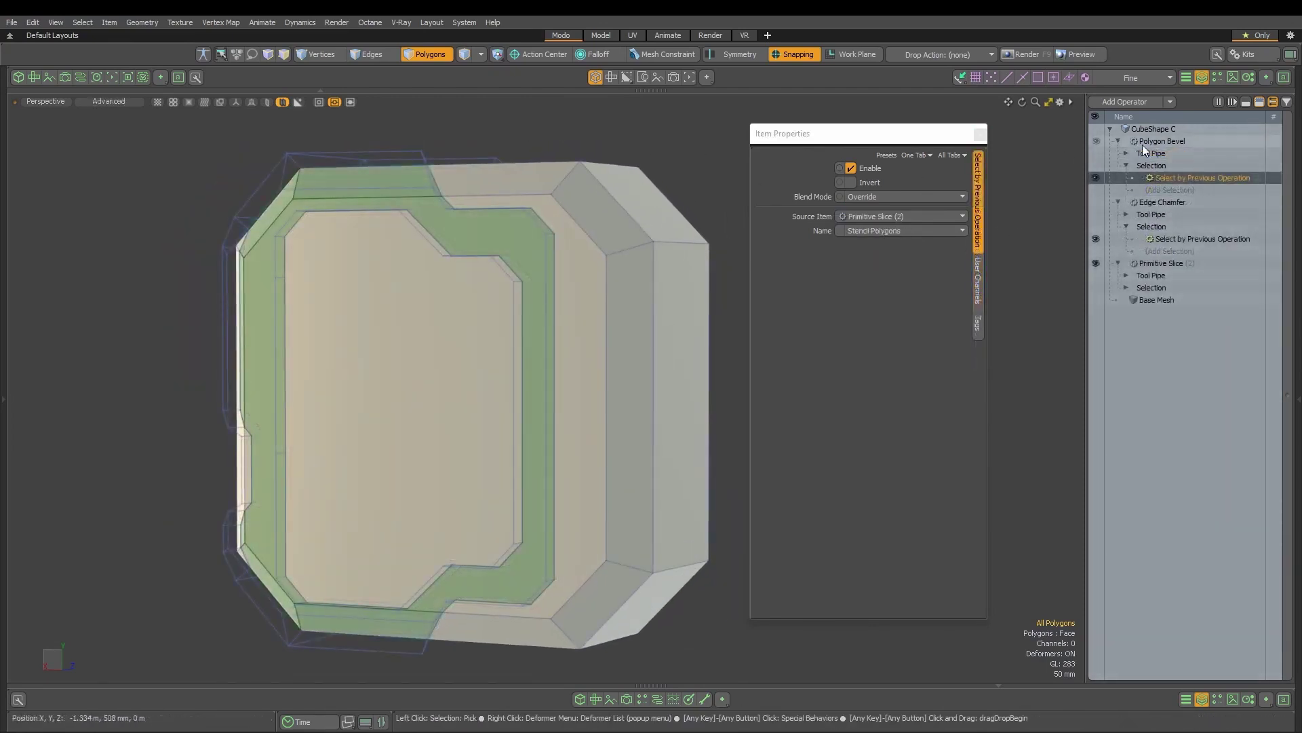
{"action": "left_click", "coordinate": [1143, 145]}
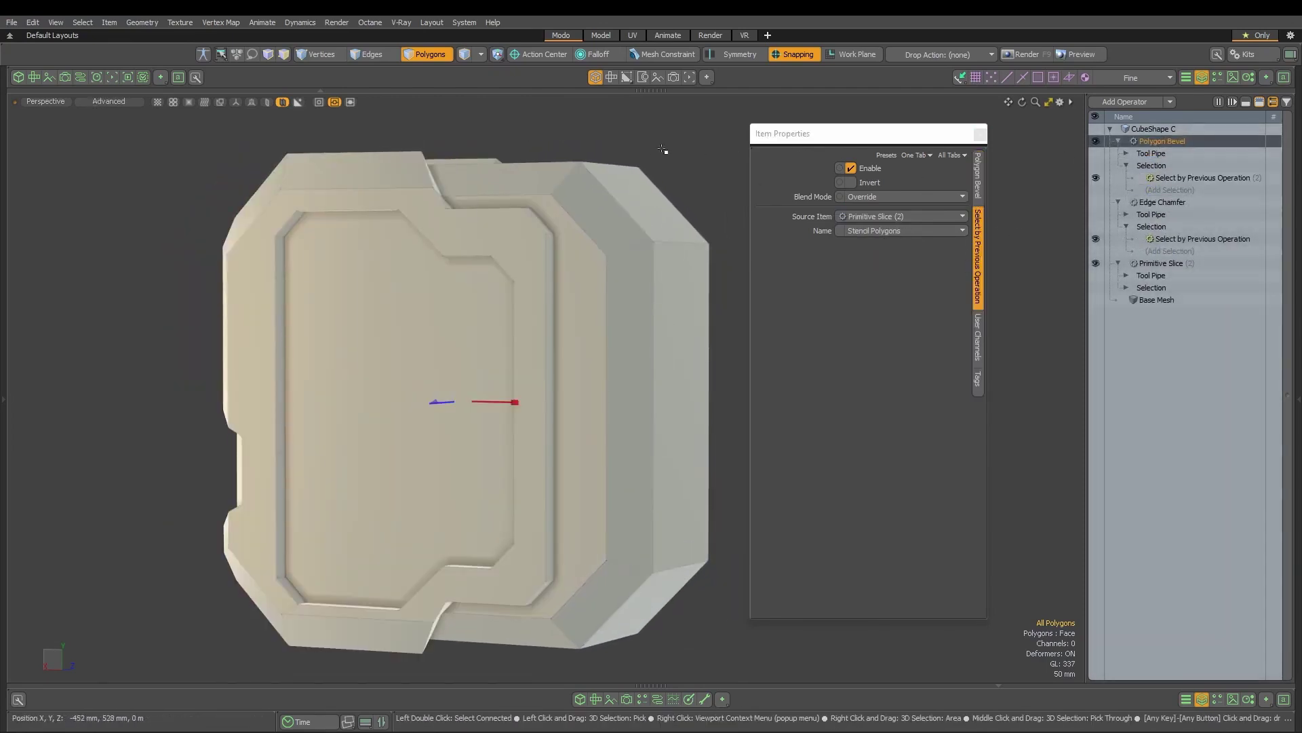
{"action": "left_click_drag", "start_coordinate": [669, 145], "coordinate": [685, 149], "text": "alt"}
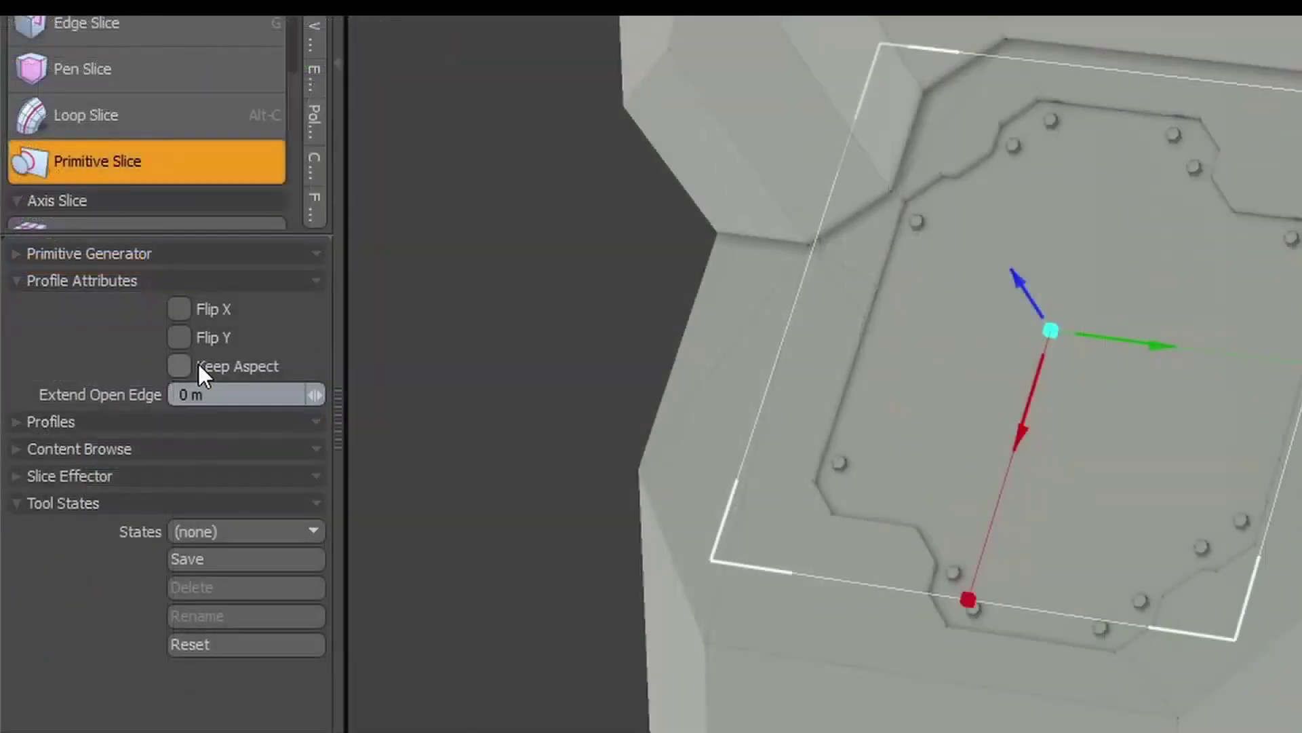
Turn on Keep Aspect for the slice profile and pick CutC_2 as its source mesh.
{"action": "left_click", "coordinate": [99, 366]}
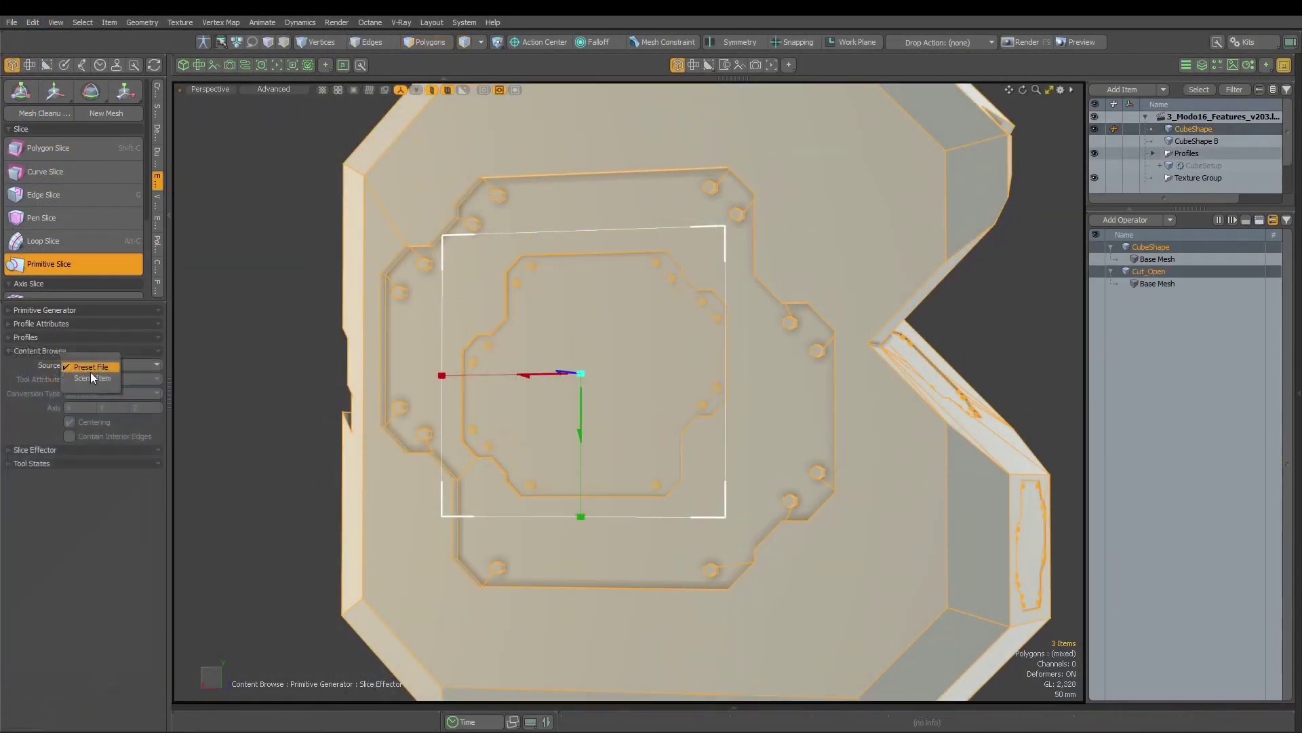
{"action": "left_click", "coordinate": [91, 375]}
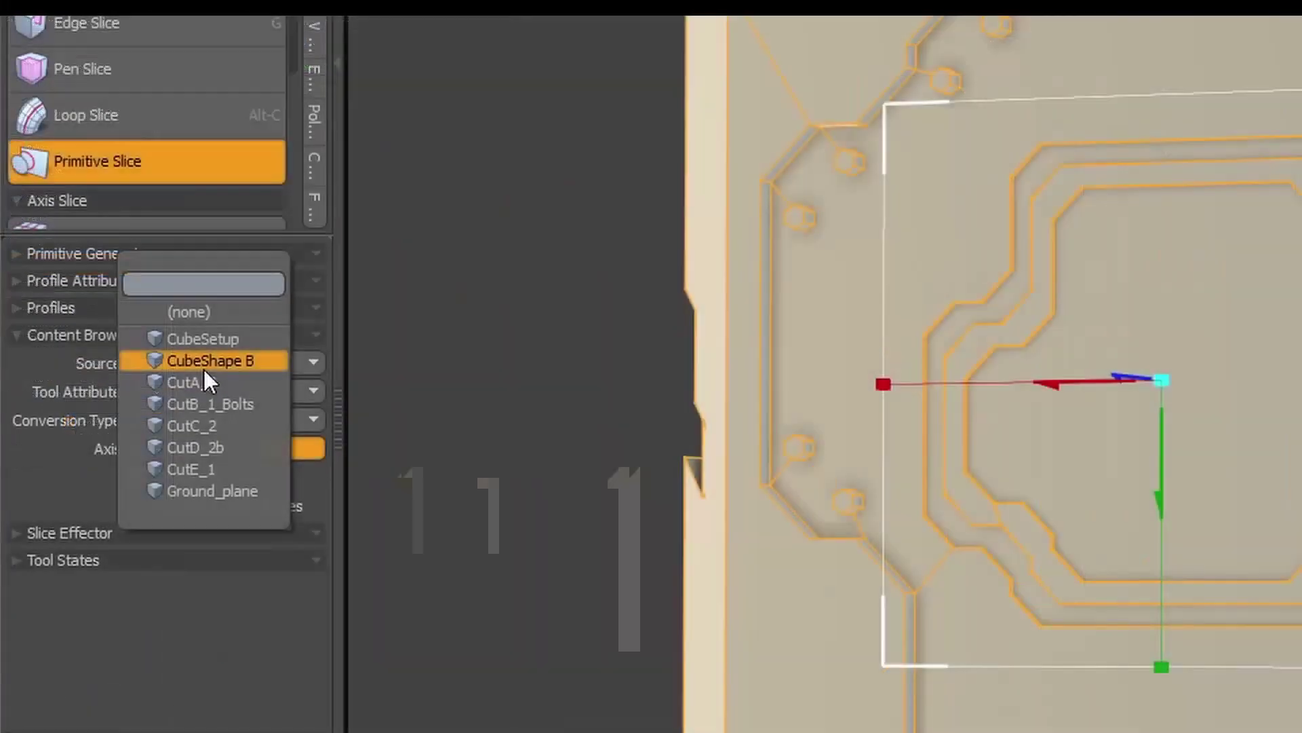
{"action": "left_click", "coordinate": [102, 396]}
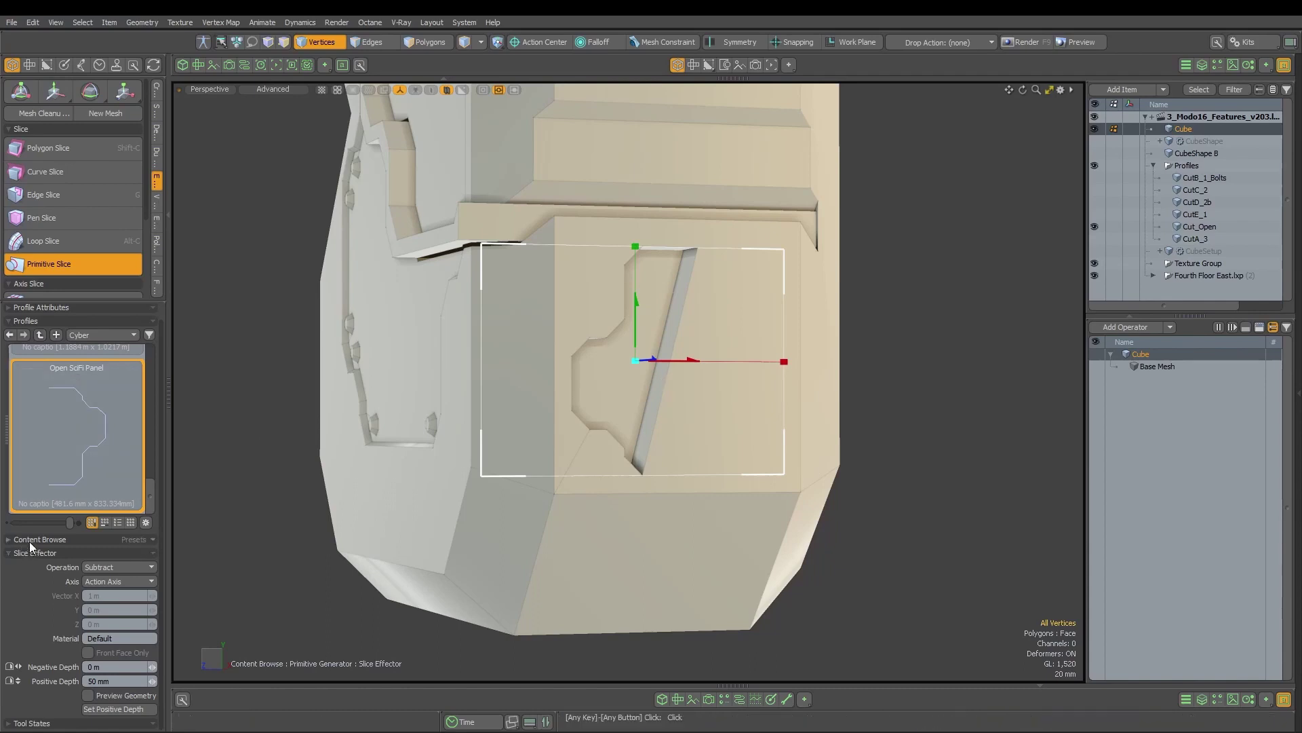
{"action": "left_click", "coordinate": [54, 322]}
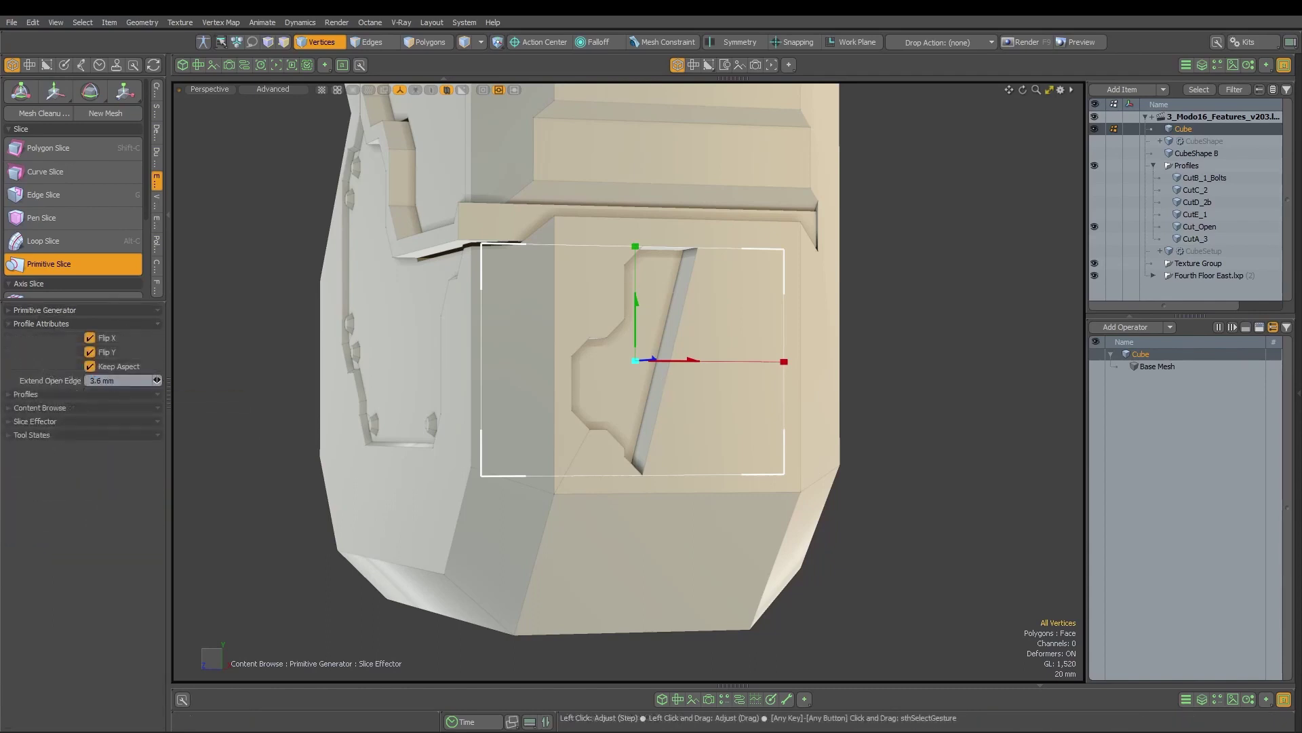